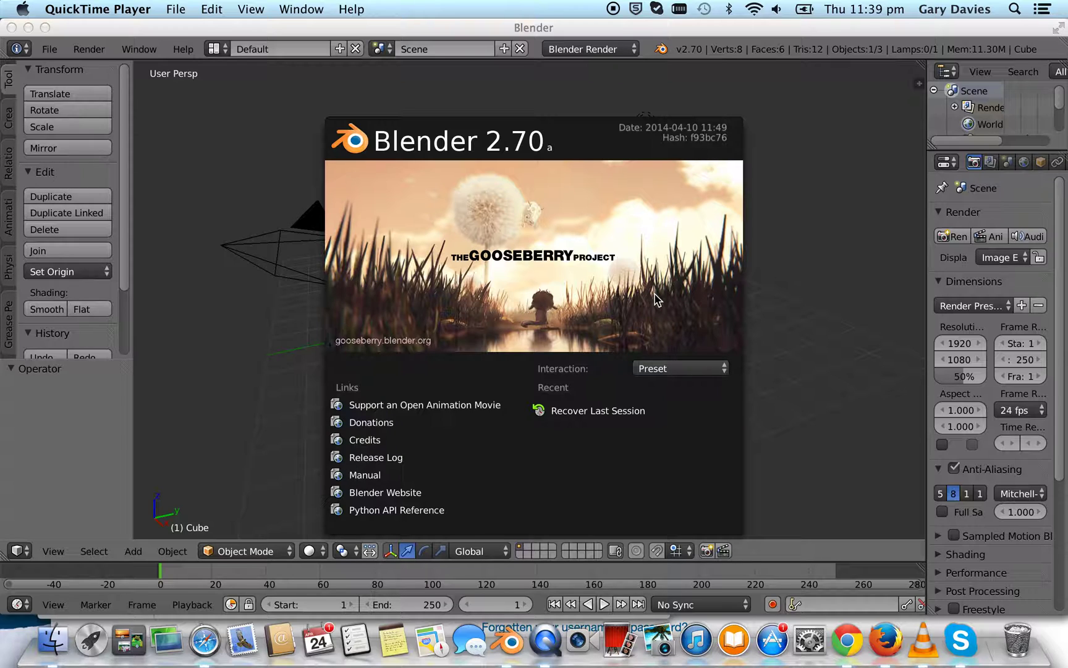
- Focus the Blender window showing the startup splash over the default scene
click(619, 223)
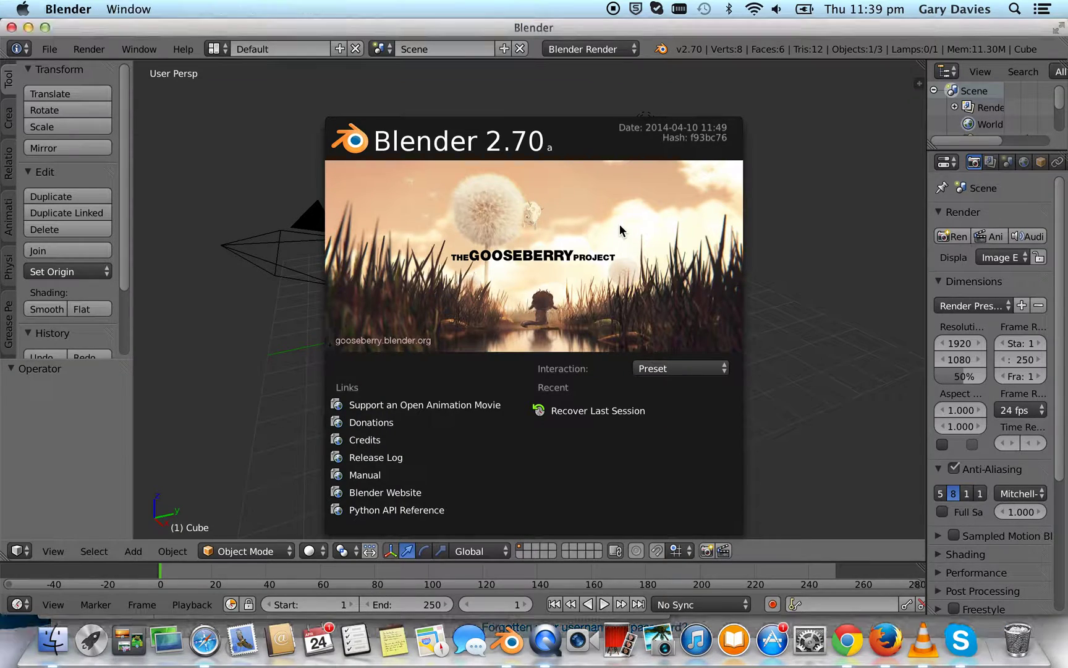
- Dismiss the splash screen and adjust the viewport to frame the default cube
click(634, 232)
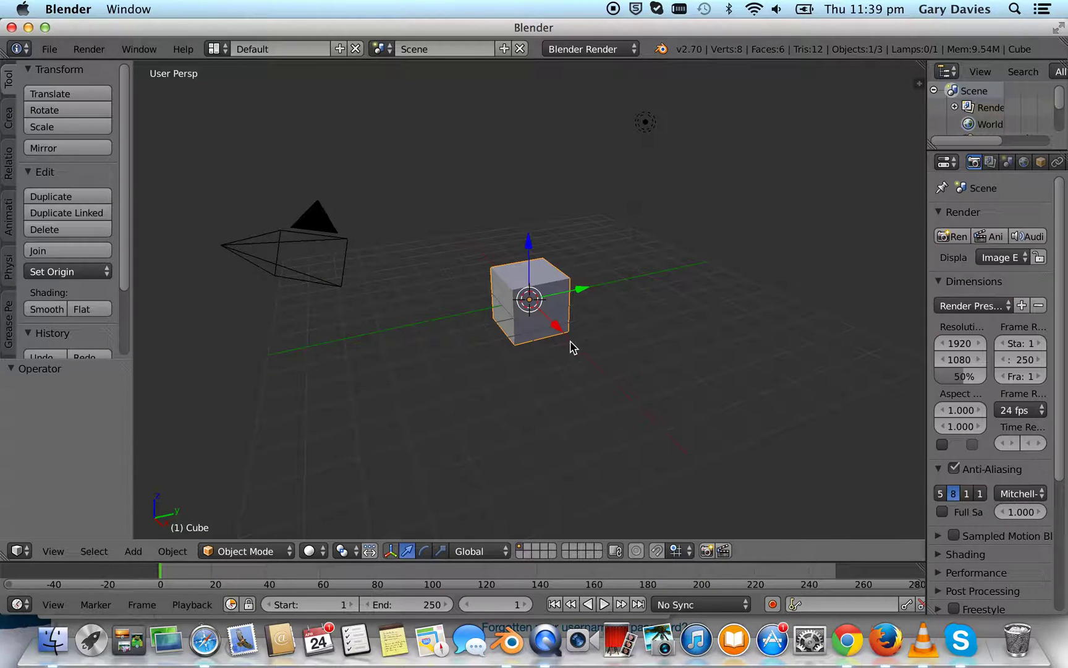
scroll(541, 346, left, 6)
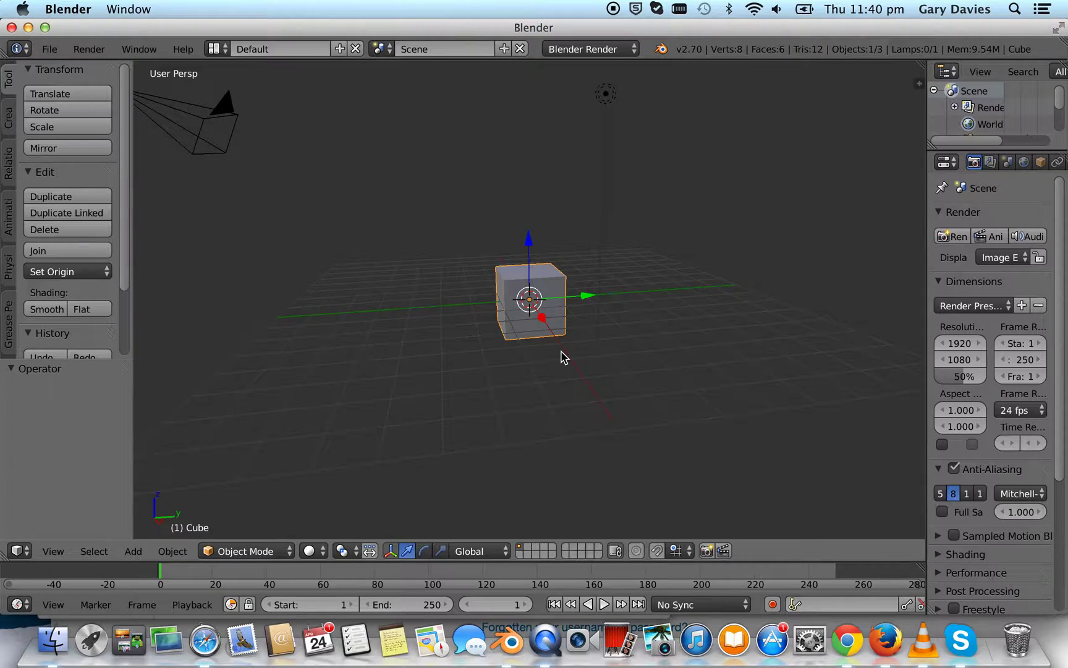
scroll(560, 357, left, 6)
scroll(554, 358, left, 8)
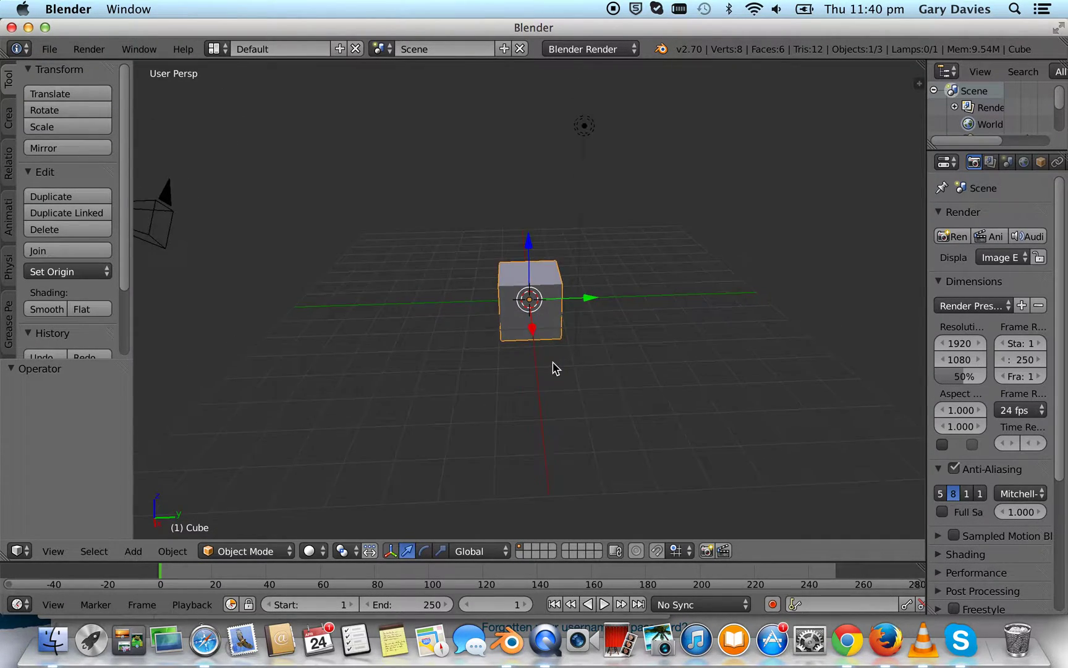
scroll(558, 367, left, 8)
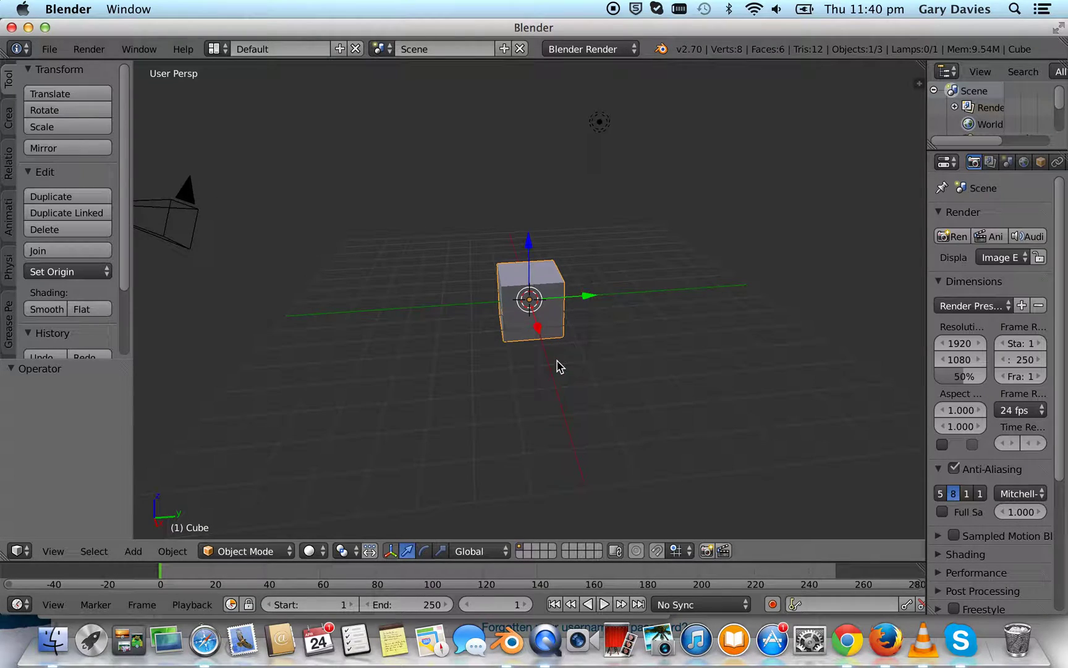
scroll(559, 362, left, 6)
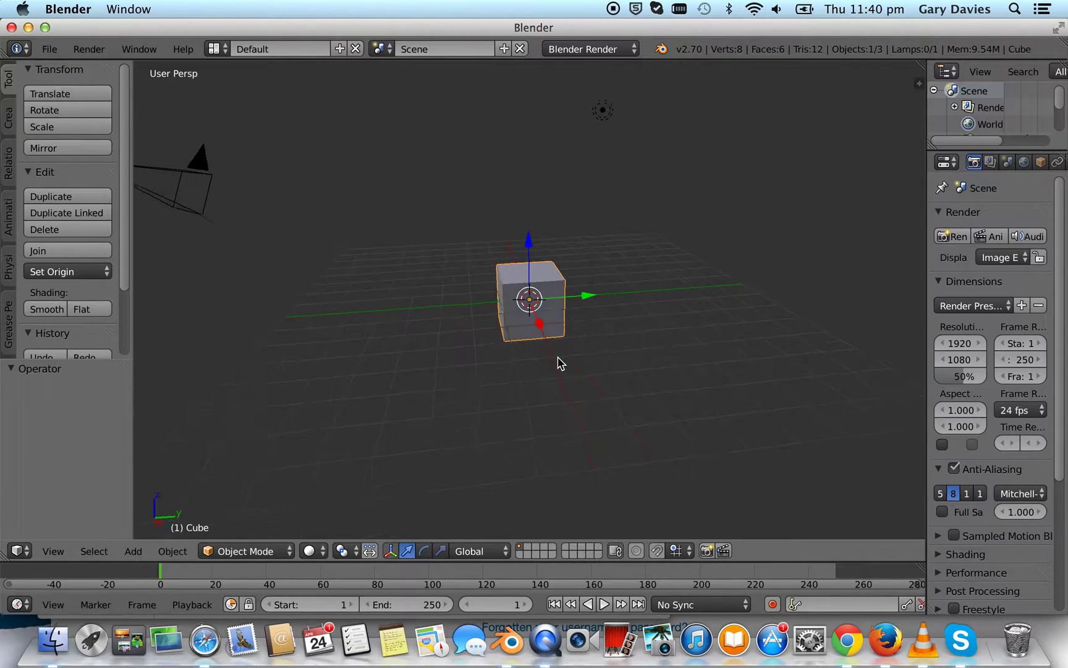
scroll(558, 360, up, 5)
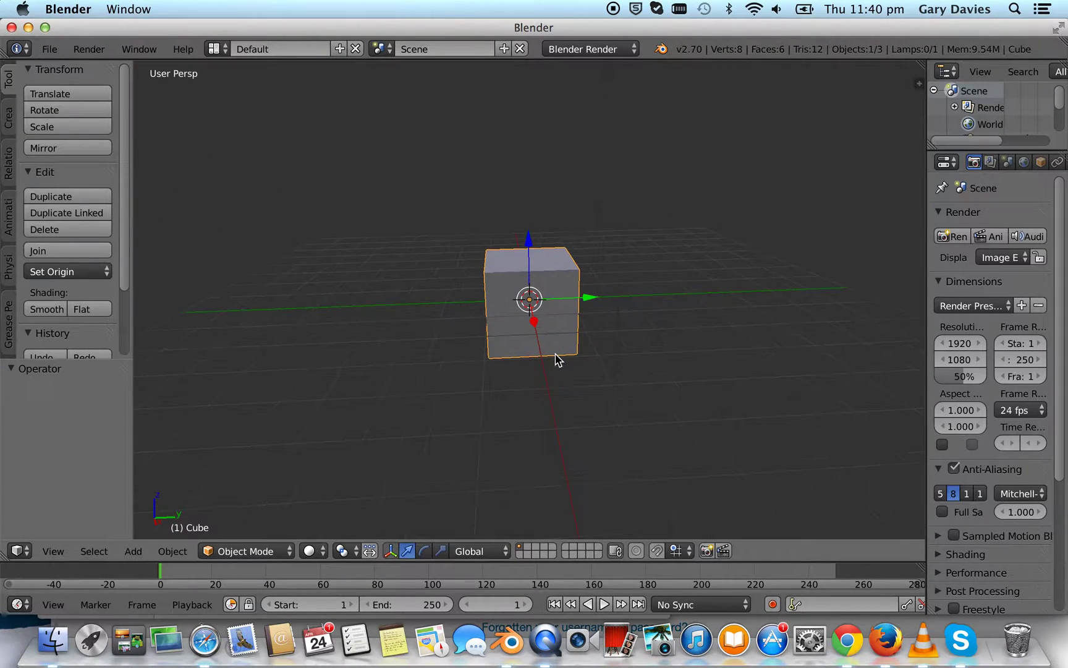
scroll(556, 360, down, 2)
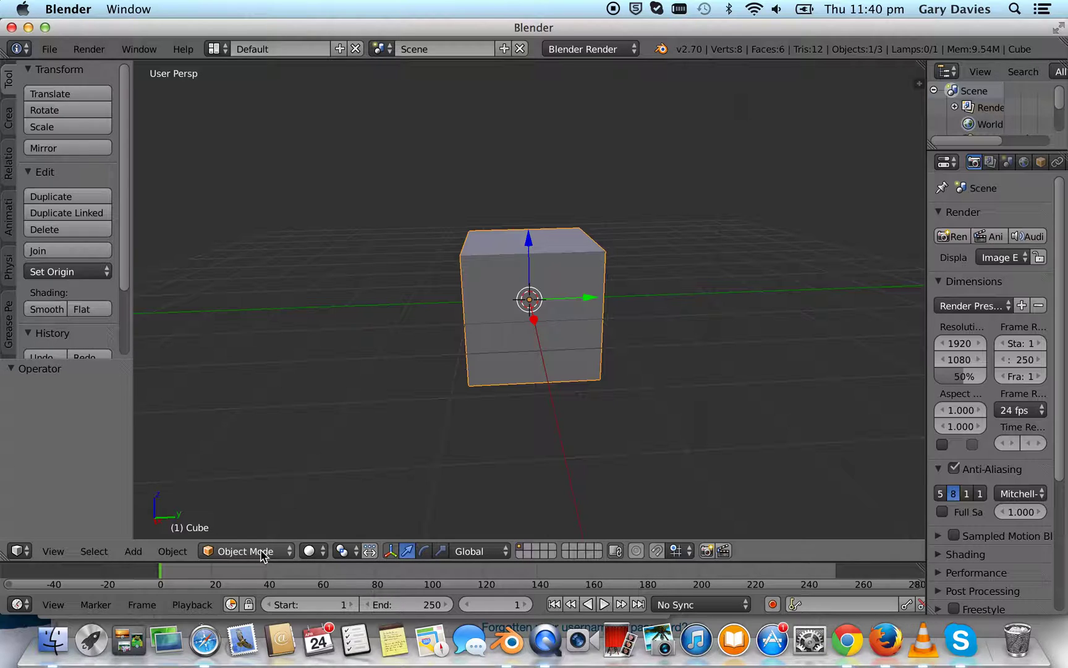
- Enter Edit Mode on the cube, deselect all, and orbit to a near-front view
key(Tab)
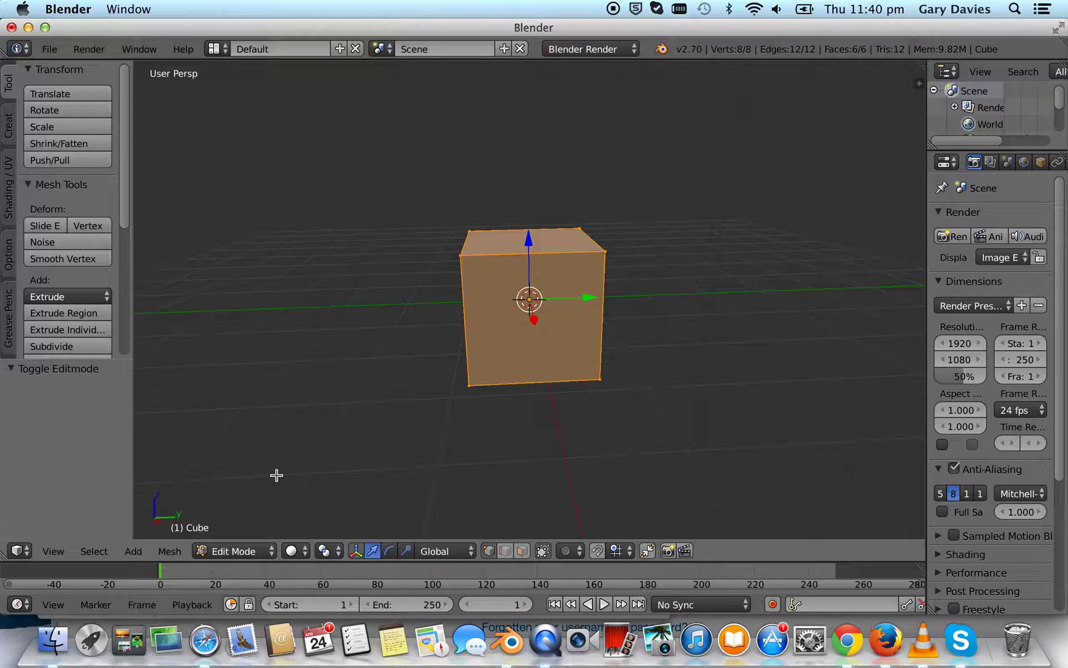
key(a)
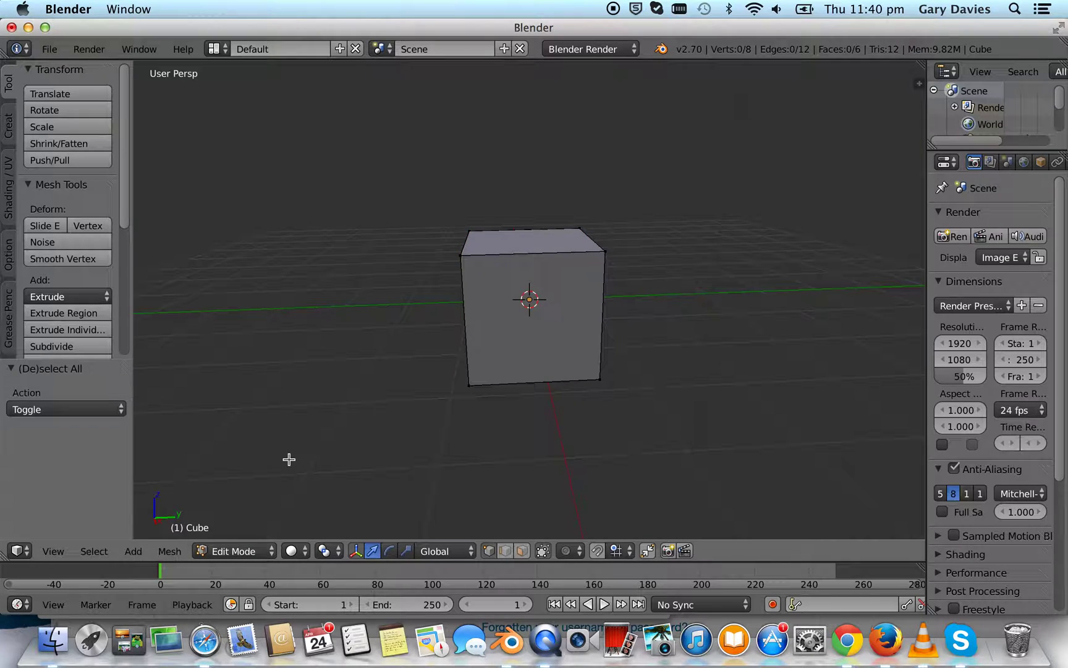
middle_drag(373, 372, 369, 367)
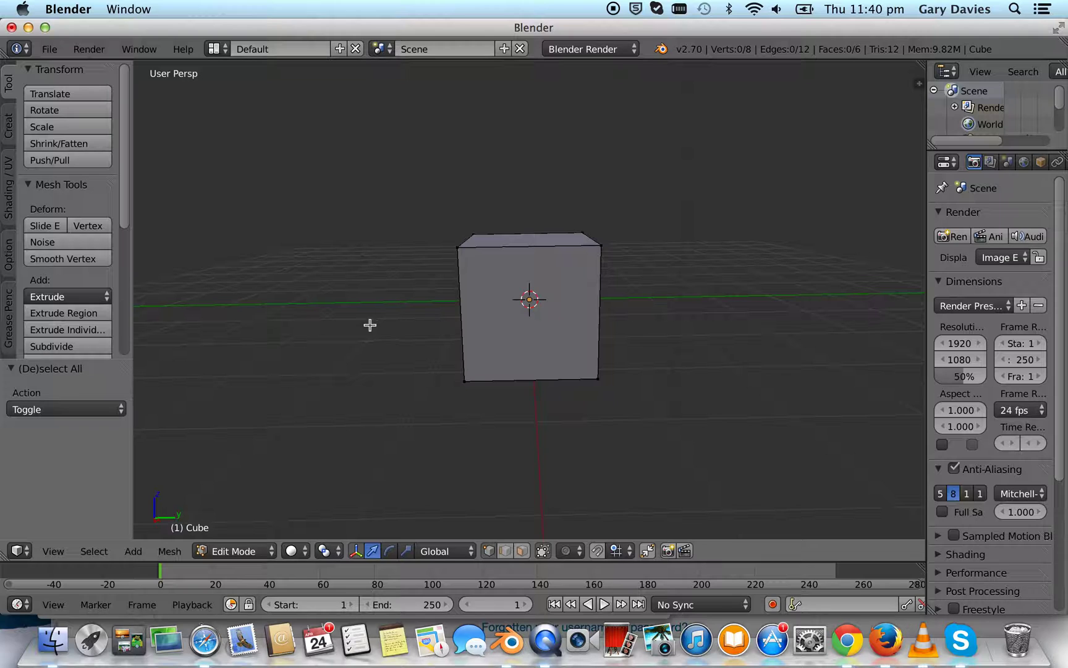
middle_drag(335, 280, 389, 285)
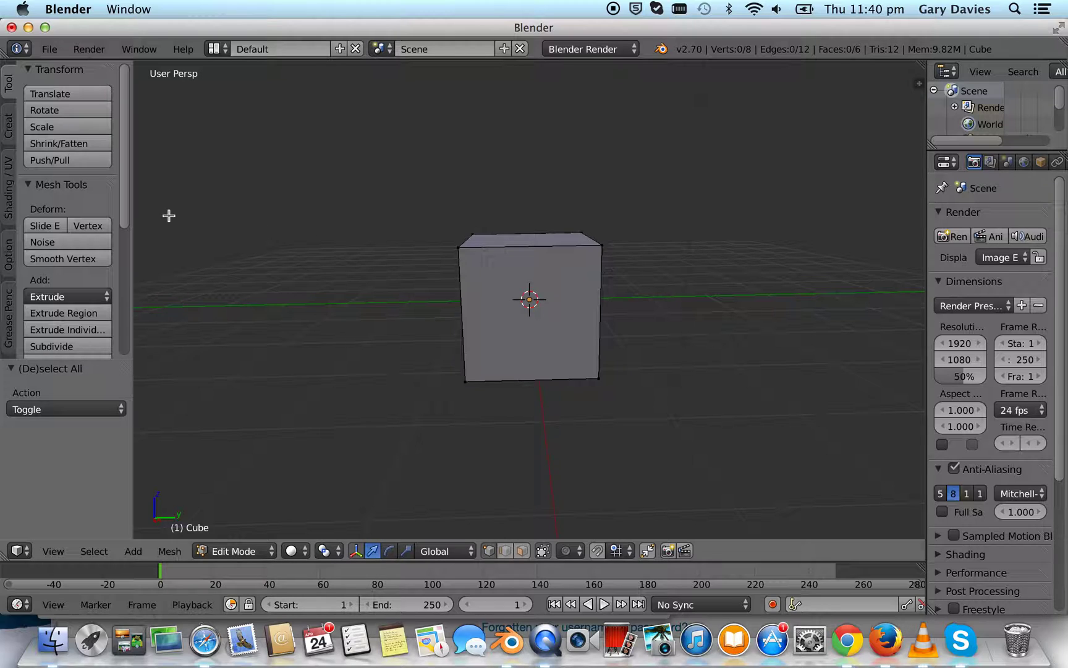
scroll(127, 204, down, 6)
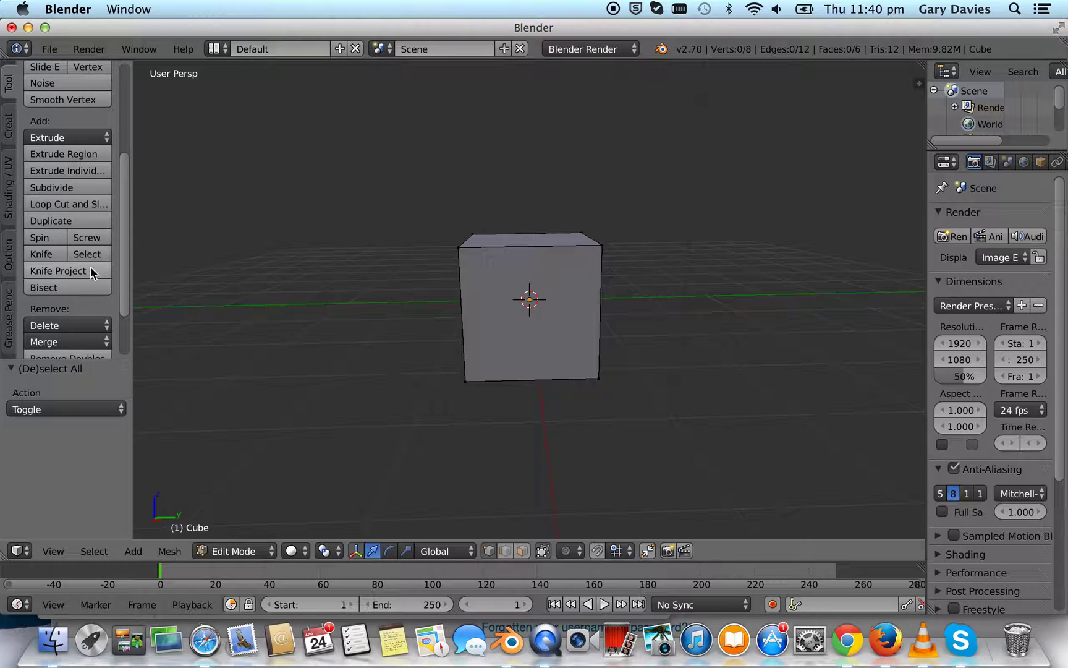
- Knife two vertical cuts from top to bottom edge down the cube's front face
click(50, 256)
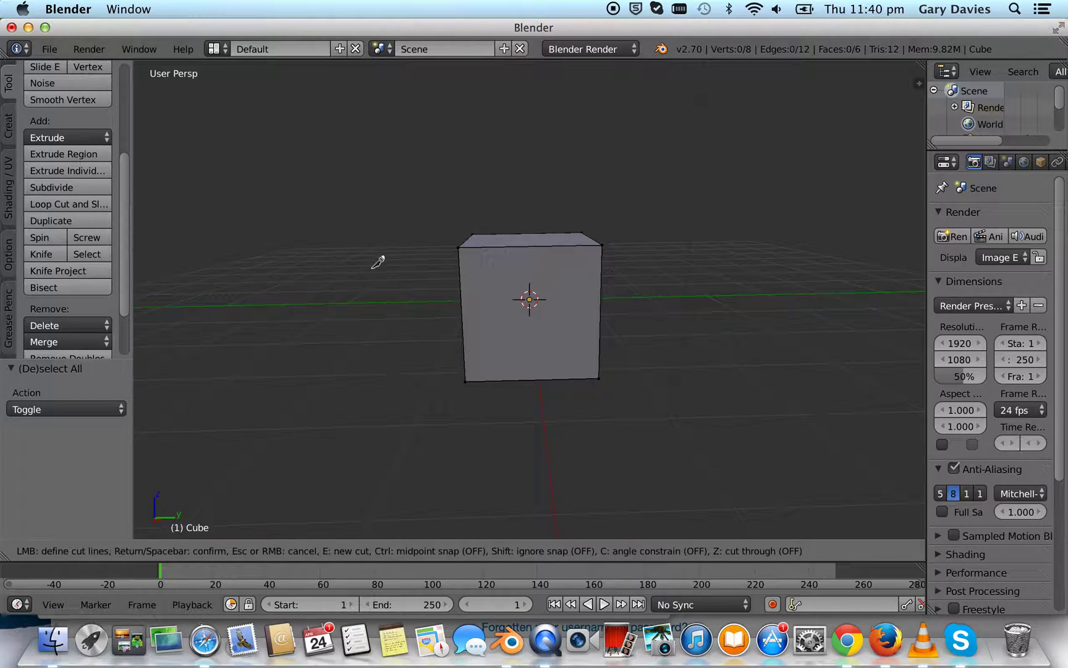
click(510, 247)
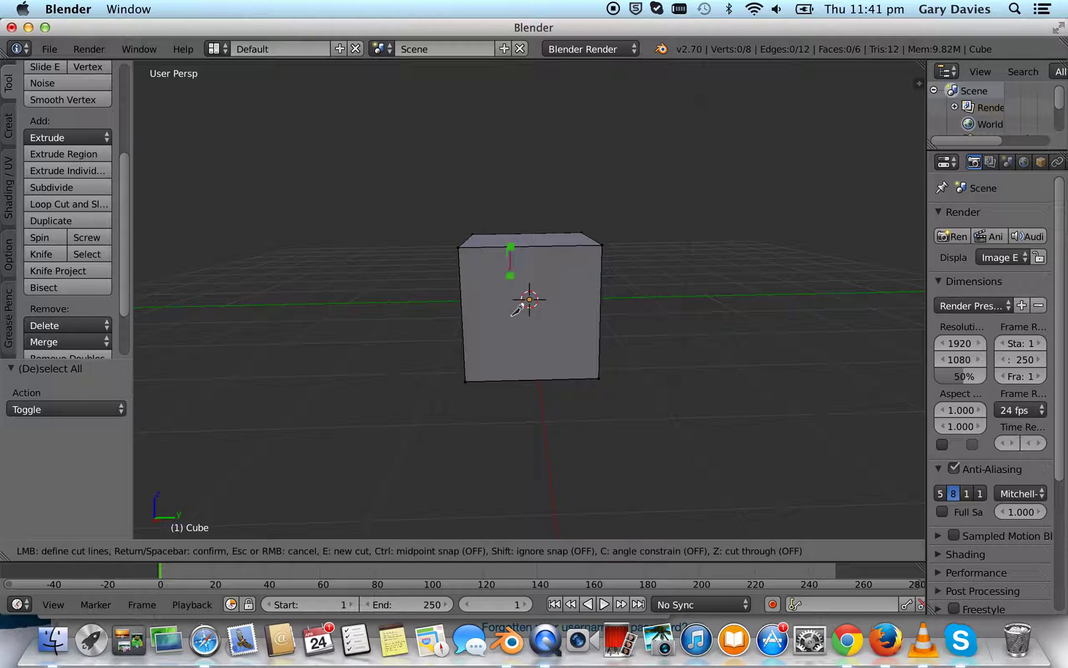
click(517, 379)
key(Return)
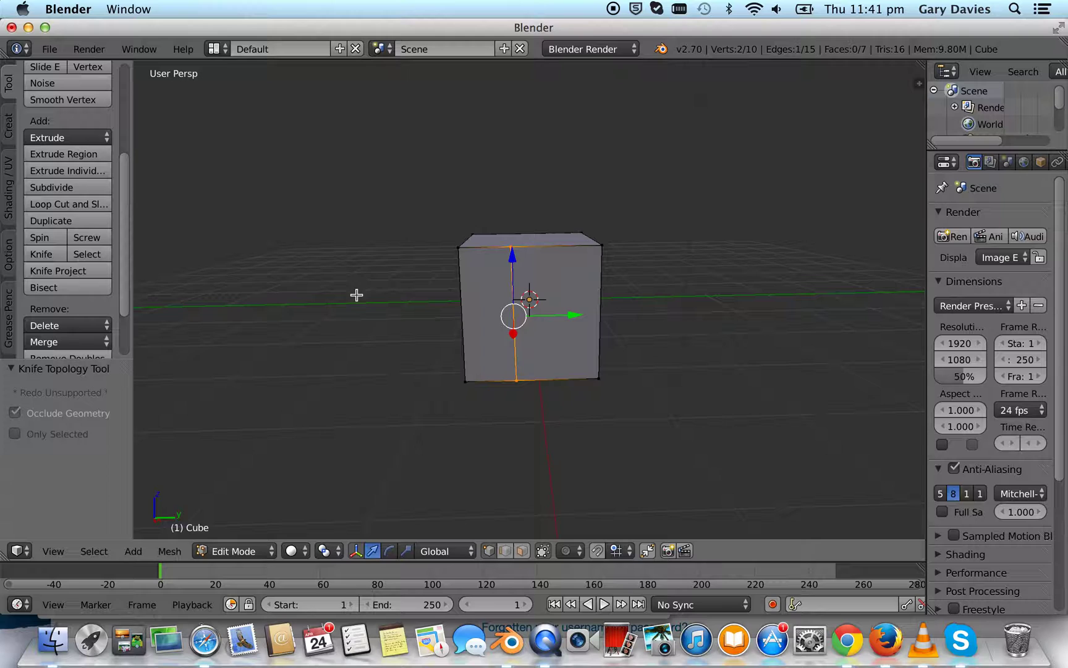
key(k)
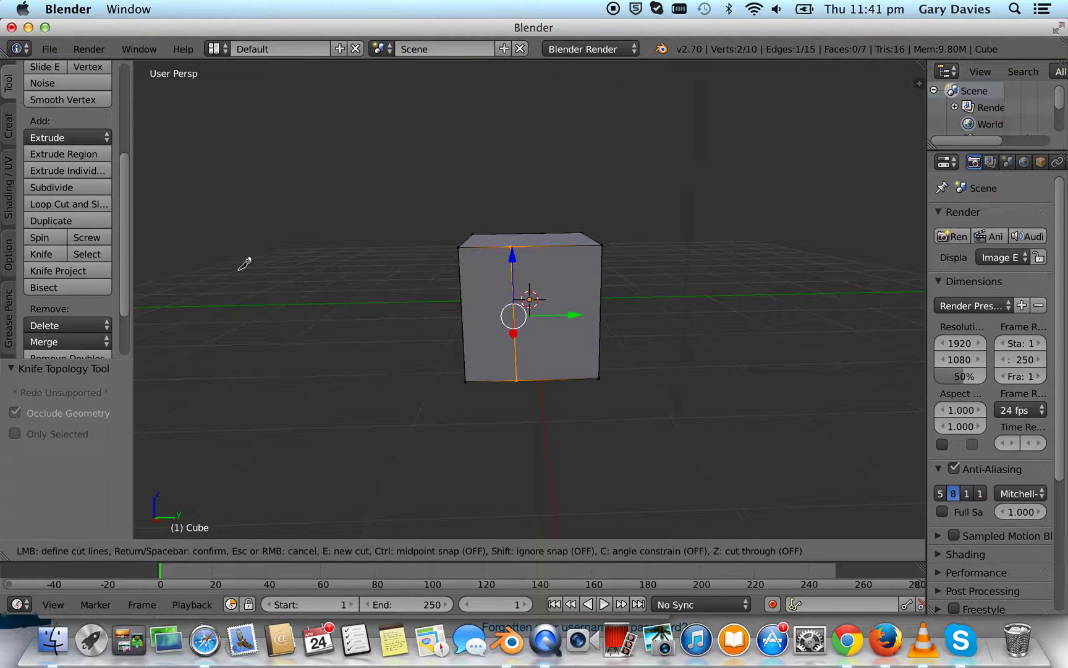
click(550, 246)
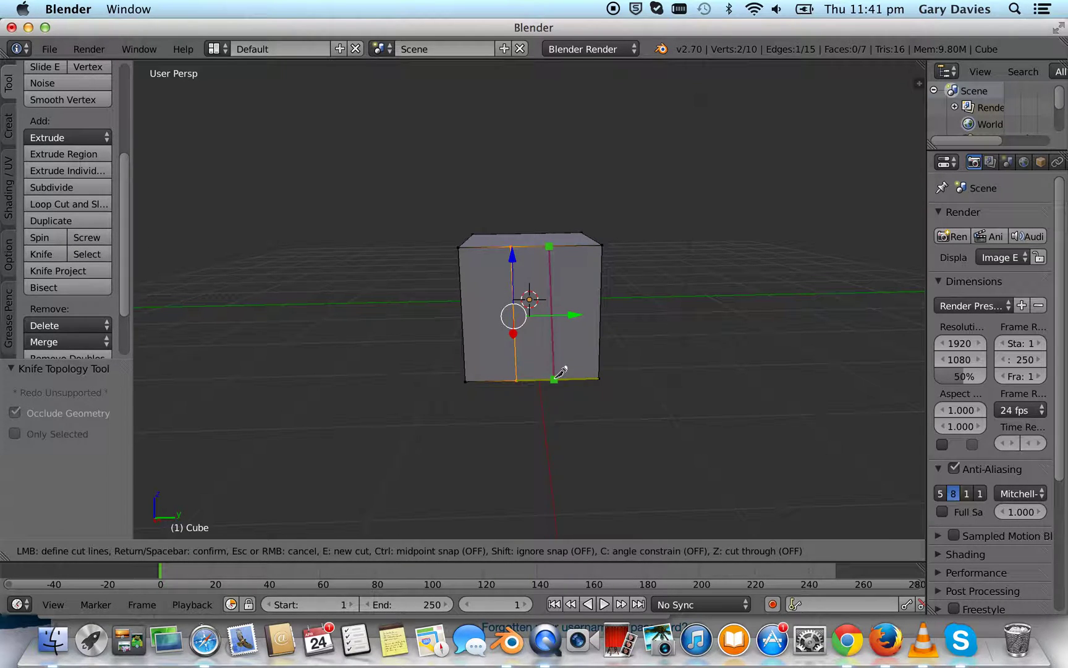
click(555, 377)
key(Return)
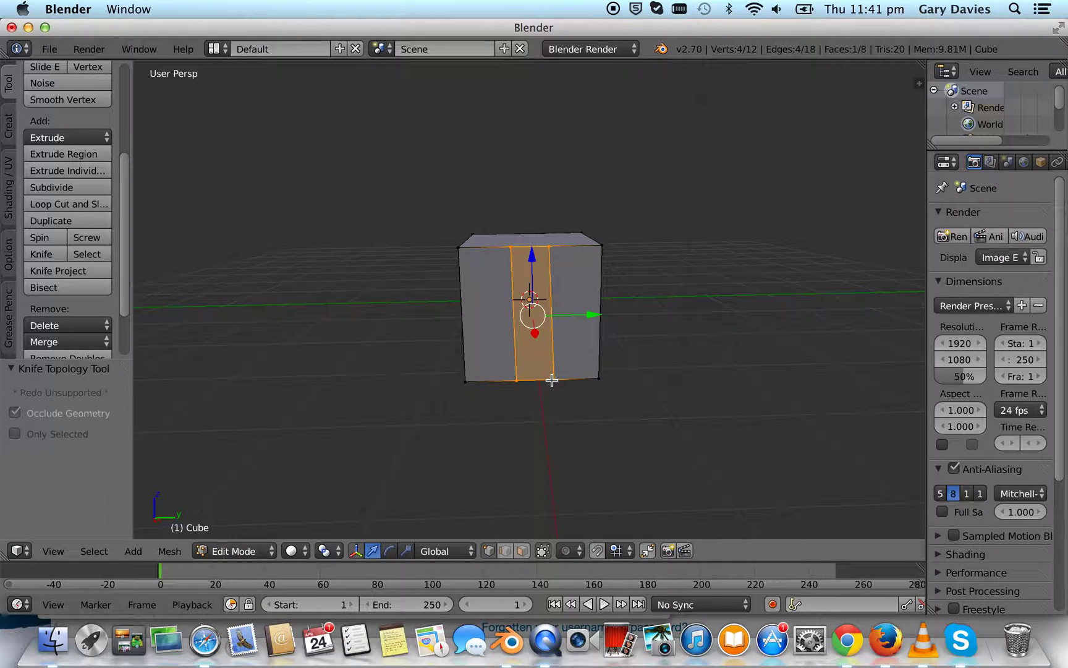
- Knife a horizontal cut across the middle strip to close the door outline
click(41, 254)
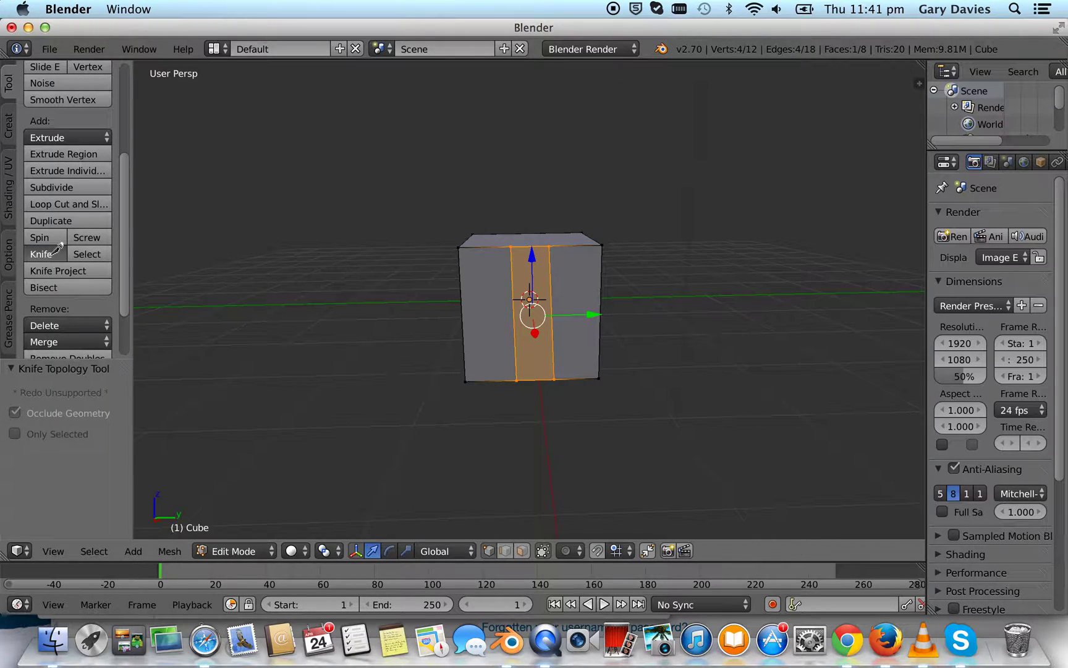
click(515, 301)
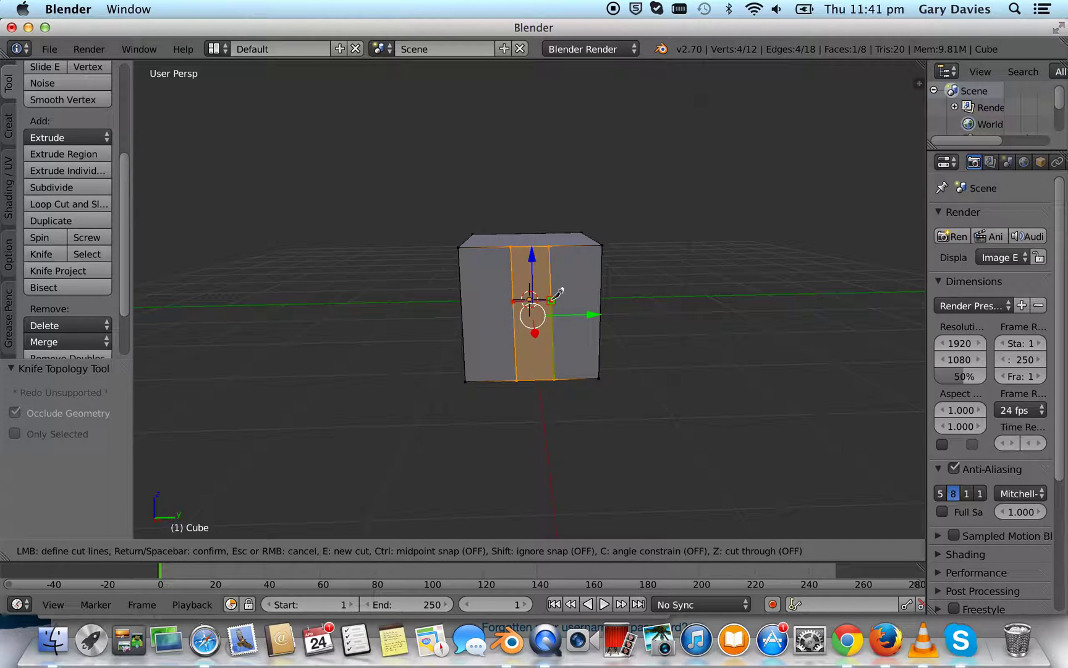
key(Return)
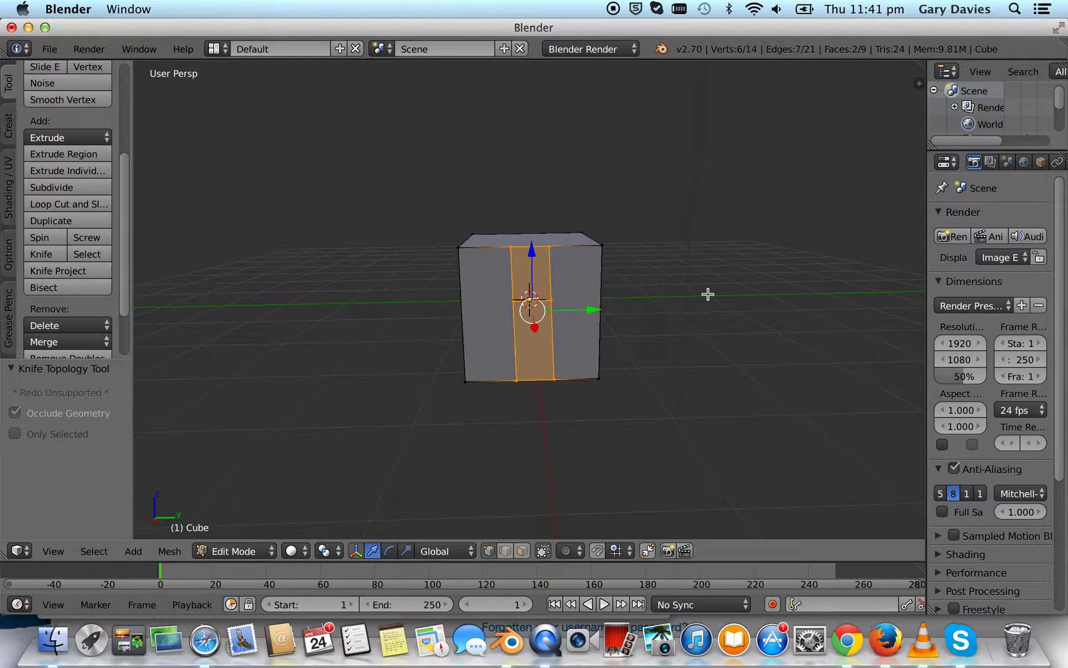
- Knife two vertical top-to-bottom cuts on the left side of the front face
key(a)
mouse_move(668, 374)
middle_down()
mouse_move(670, 393)
mouse_move(670, 353)
mouse_move(670, 370)
middle_up()
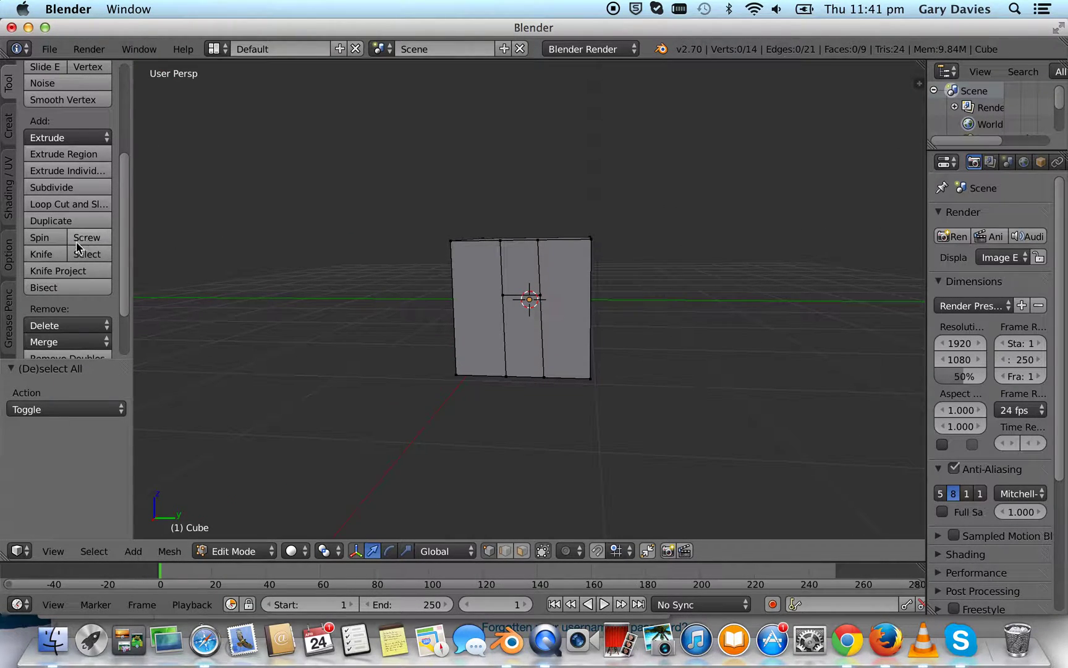
click(59, 254)
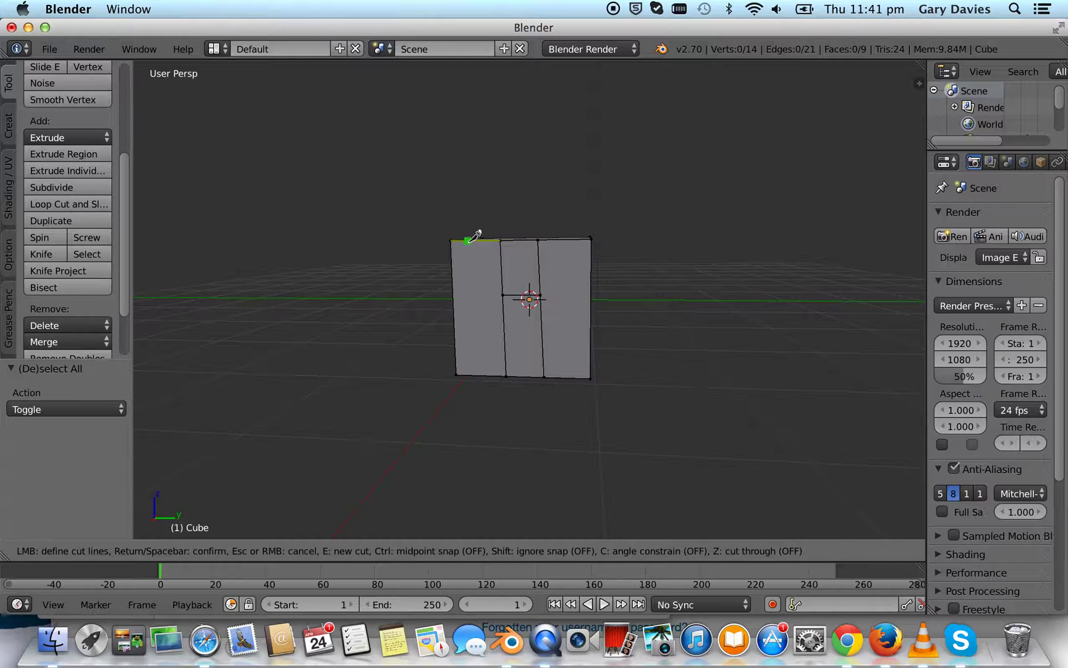
click(465, 241)
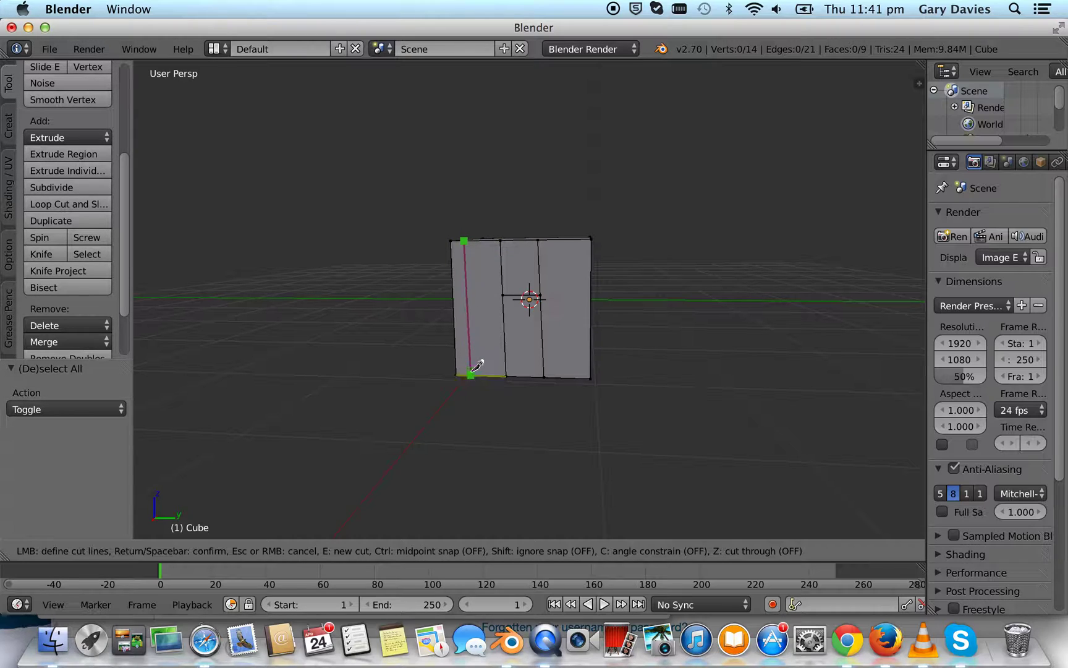
click(468, 374)
key(Return)
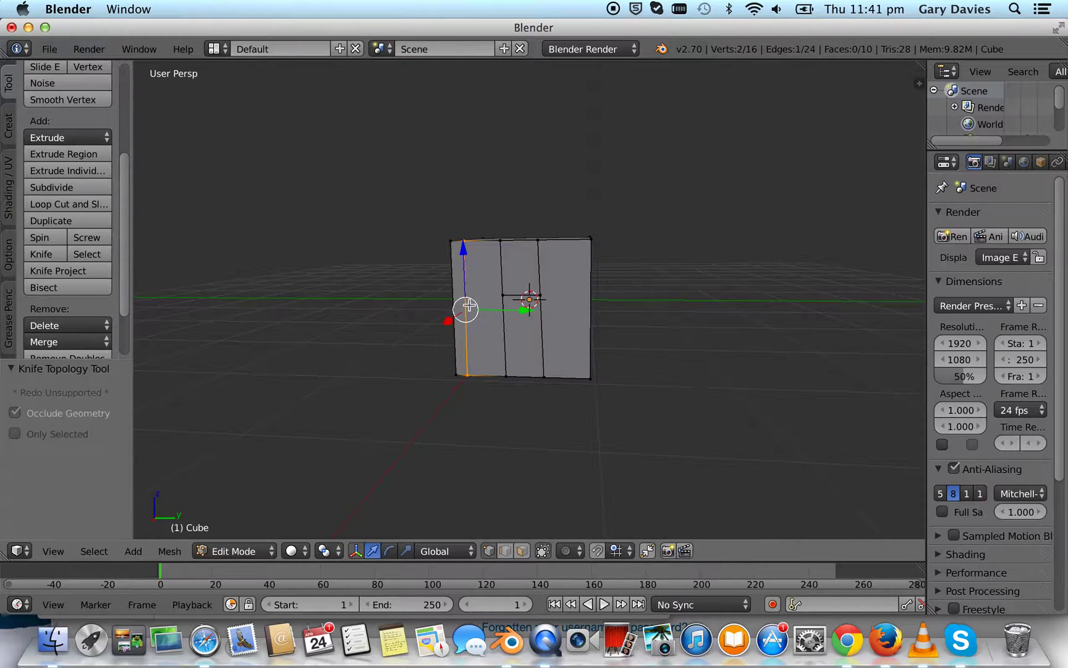
click(60, 253)
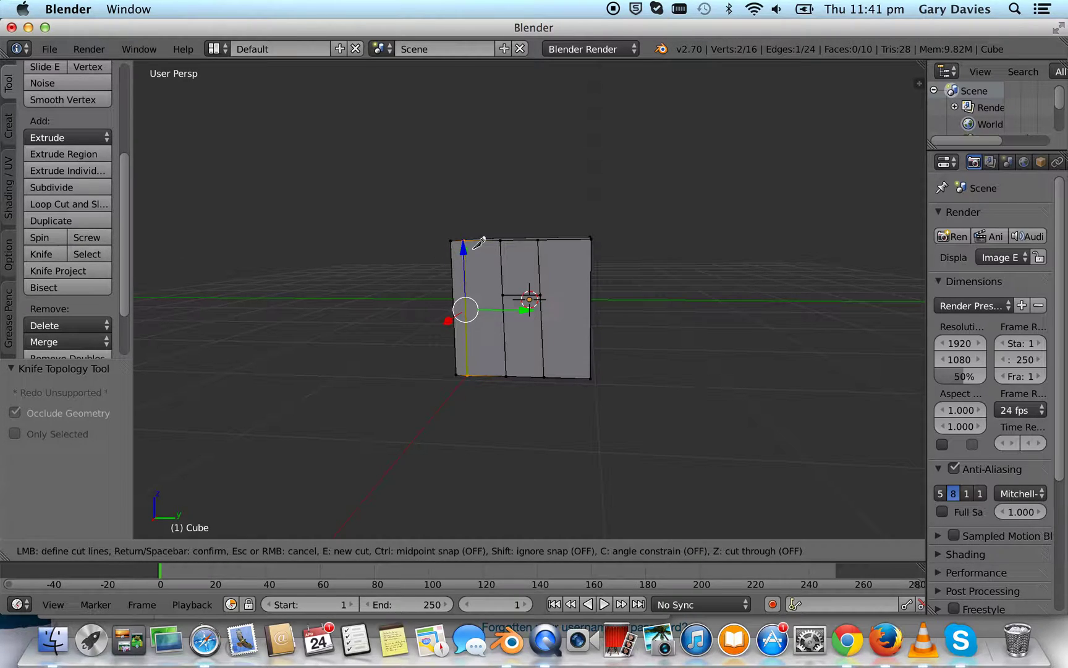
click(486, 240)
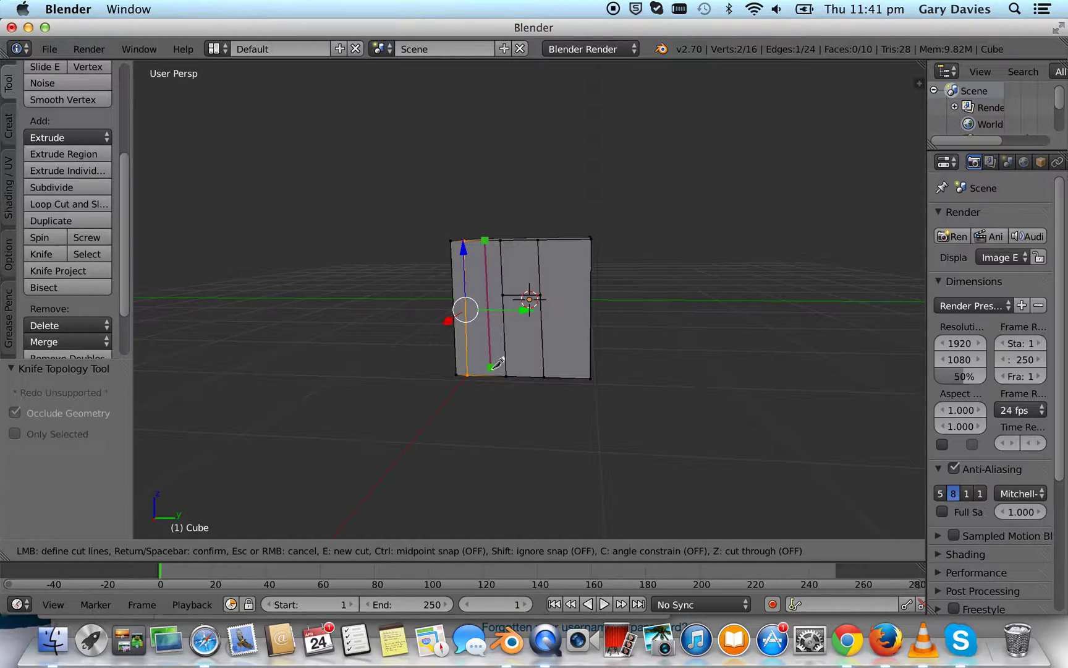
click(489, 375)
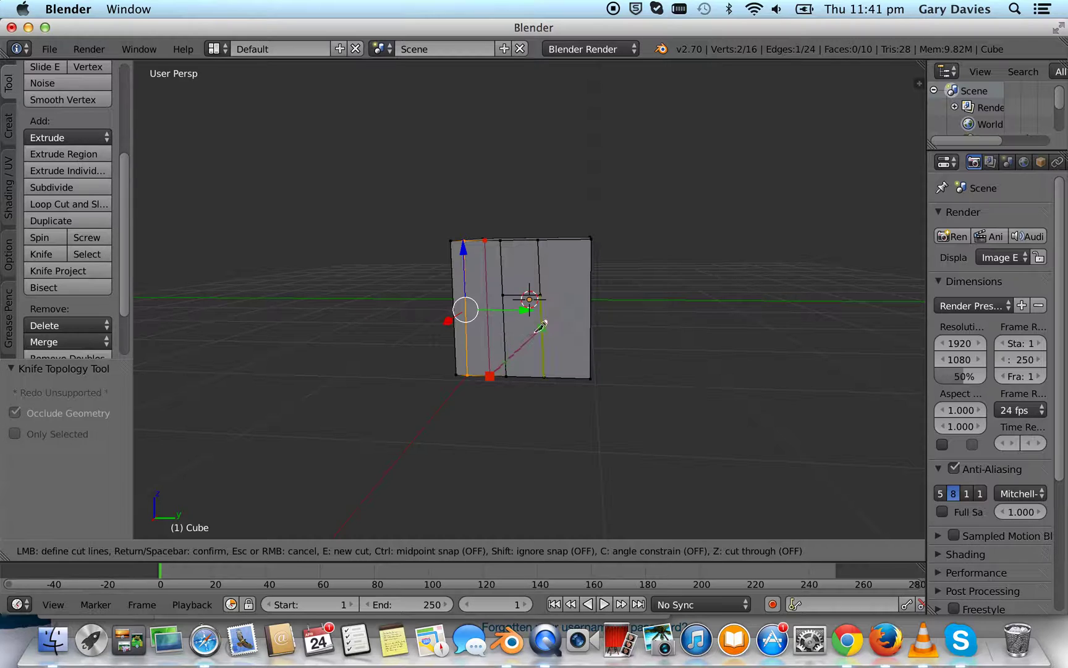
key(Return)
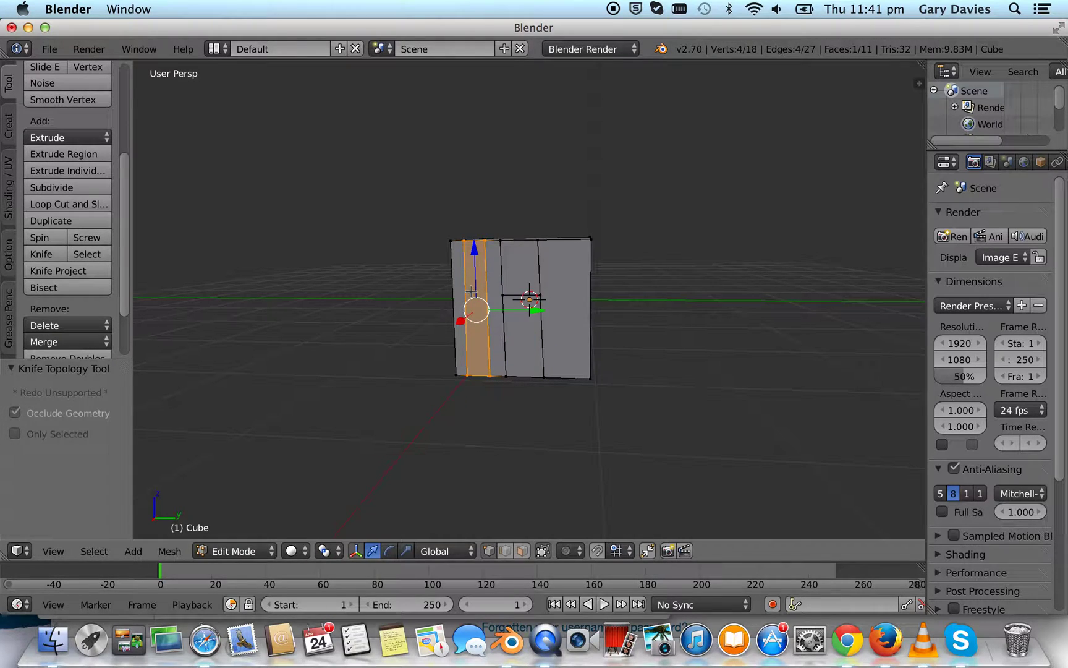
- Knife two vertical top-to-bottom cuts on the right side of the front face
key(a)
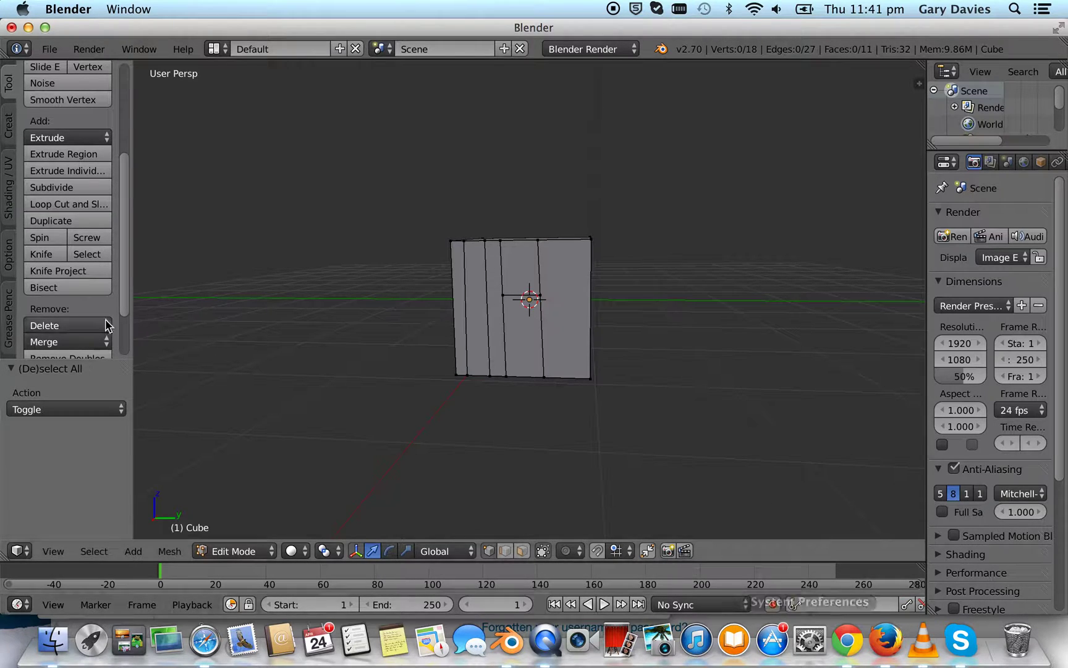
click(43, 254)
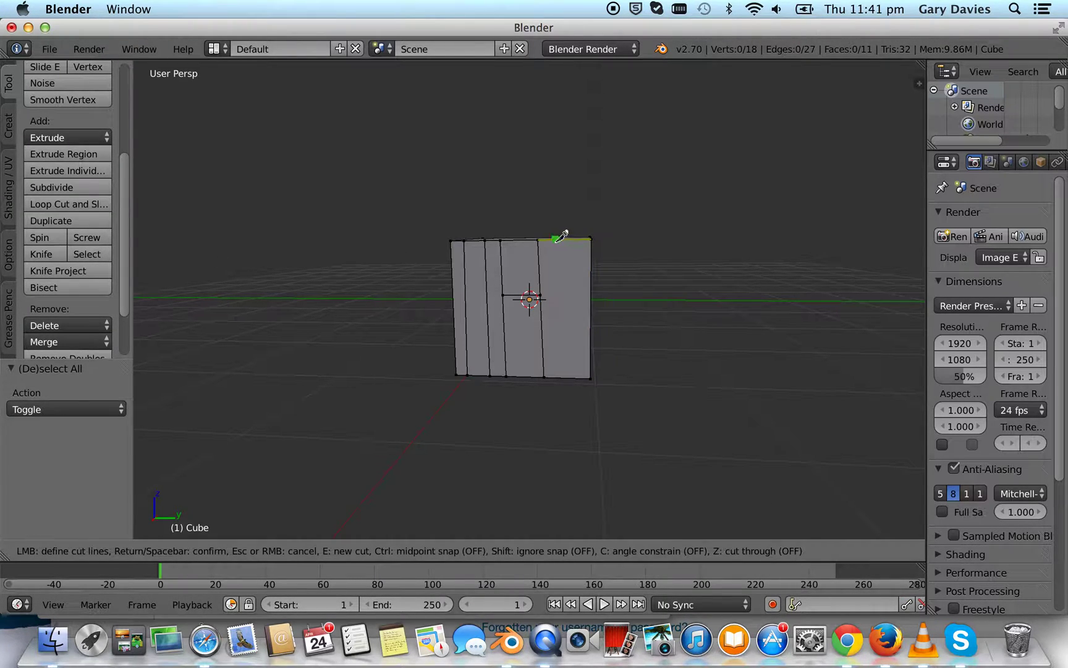
click(557, 239)
click(558, 377)
key(Return)
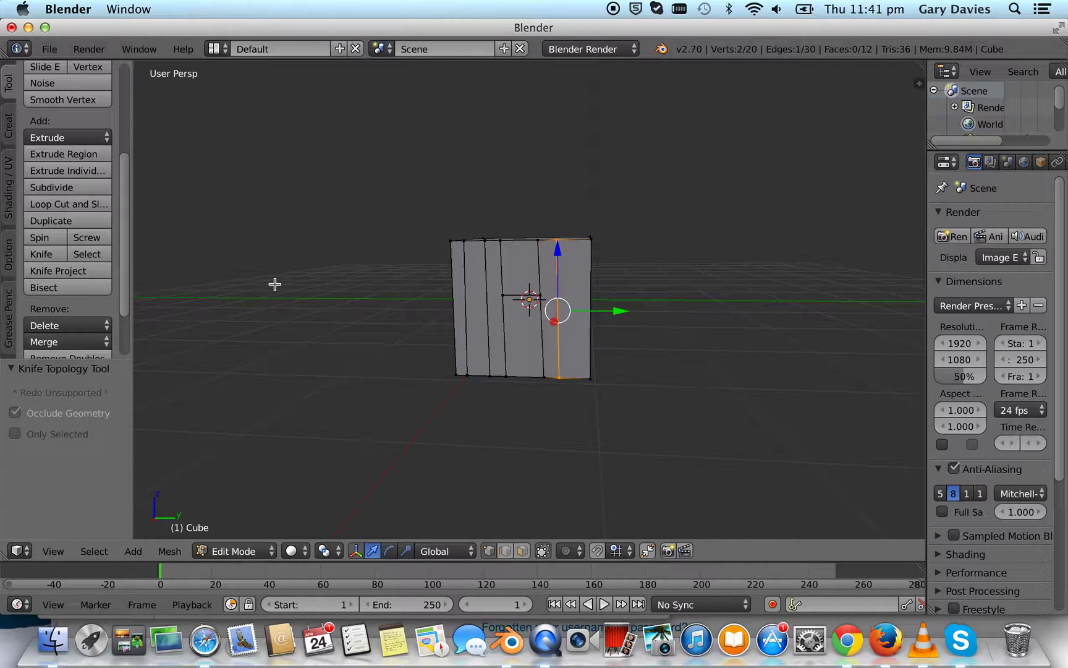
click(60, 258)
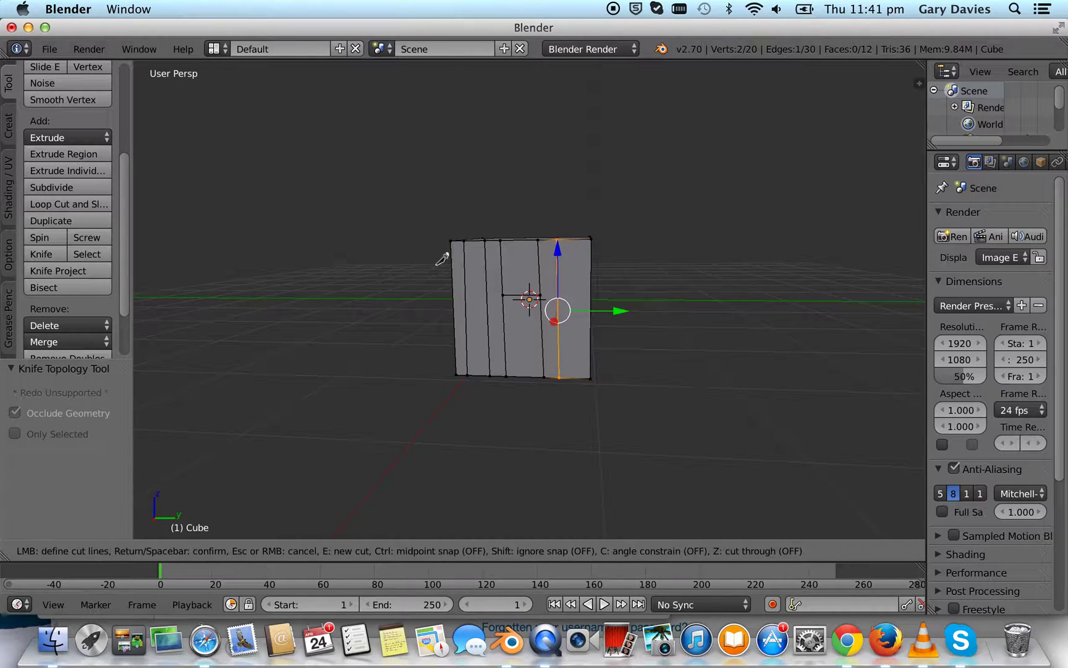
click(576, 238)
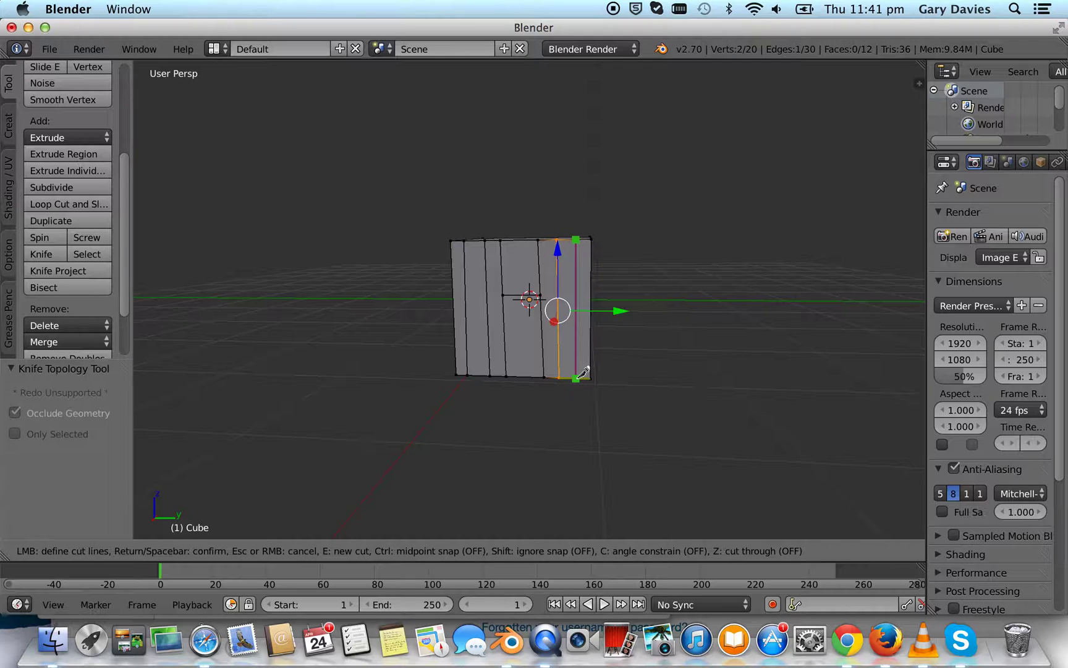
click(577, 377)
key(Return)
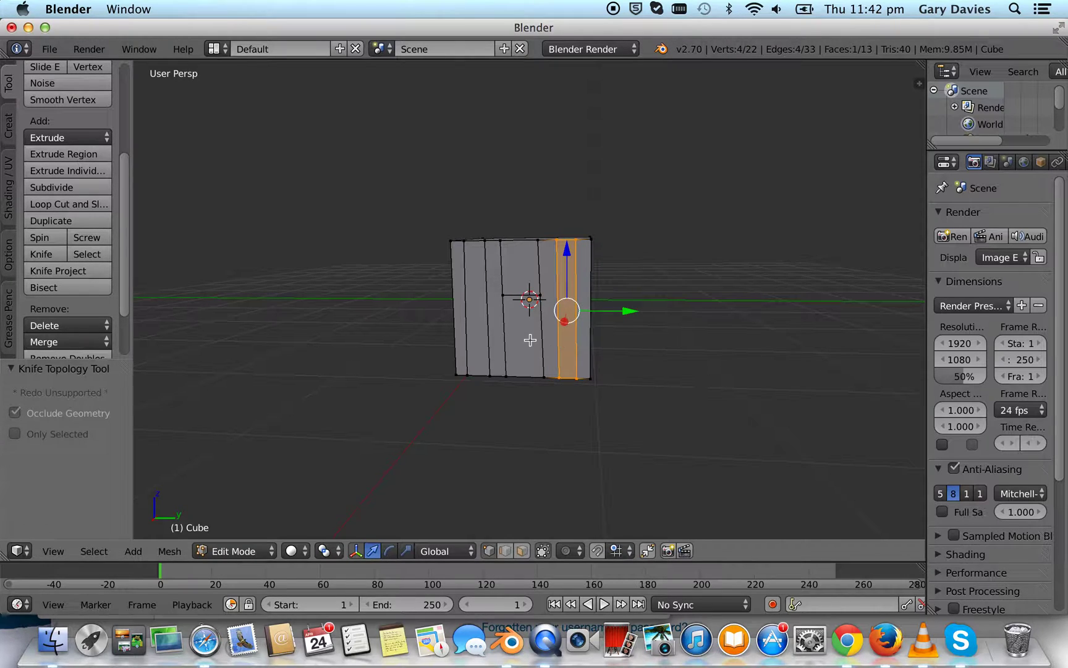
- Knife upper and lower horizontal cuts across the left strip to outline the left window
click(48, 254)
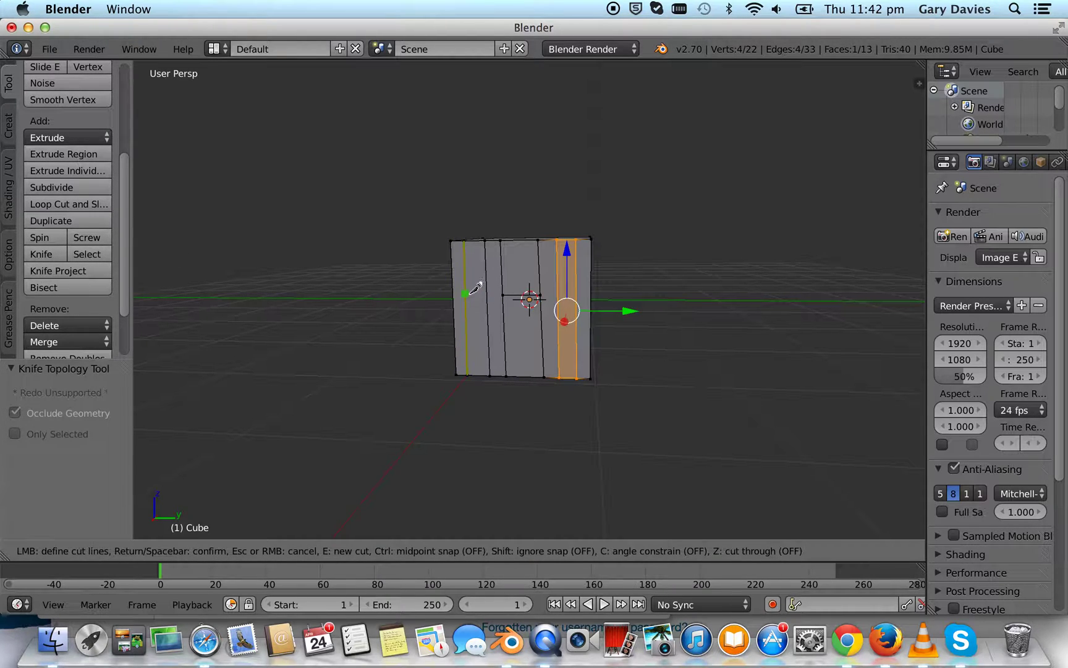
click(466, 306)
click(488, 306)
key(Return)
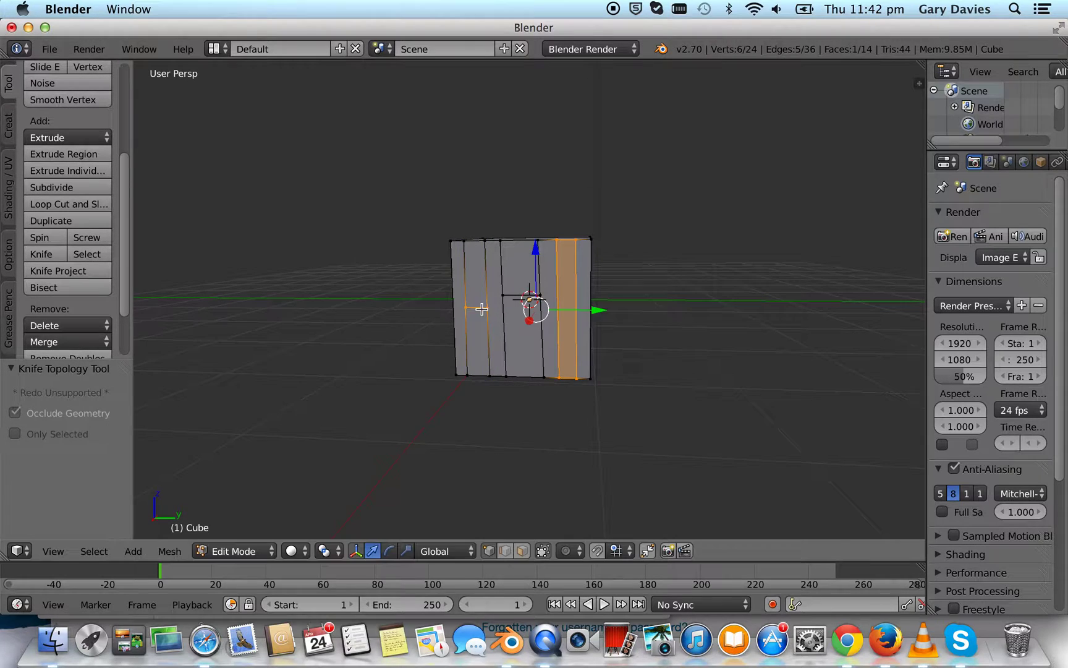
click(54, 256)
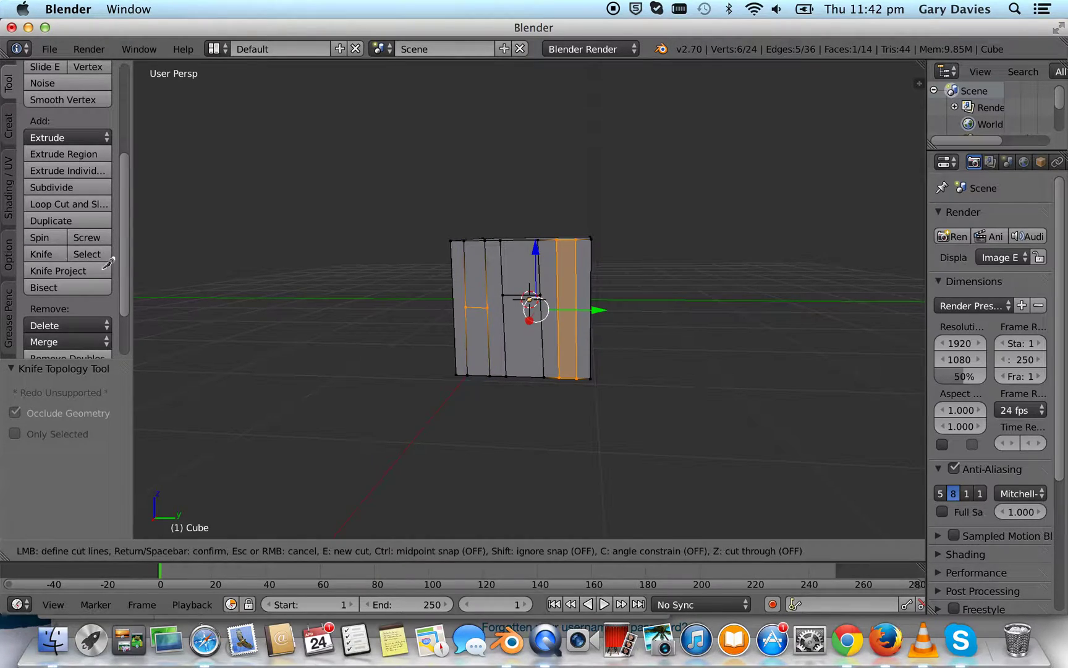
click(466, 332)
click(488, 334)
key(Return)
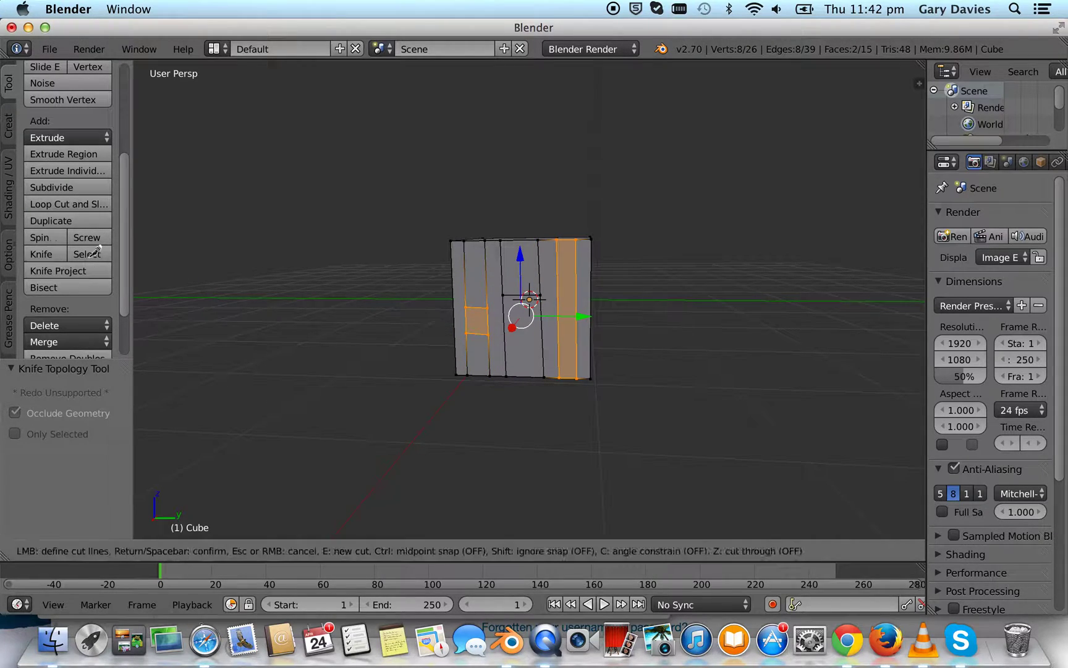
- Knife upper and lower horizontal cuts across the right strip to outline the right window
click(558, 310)
click(577, 309)
key(Return)
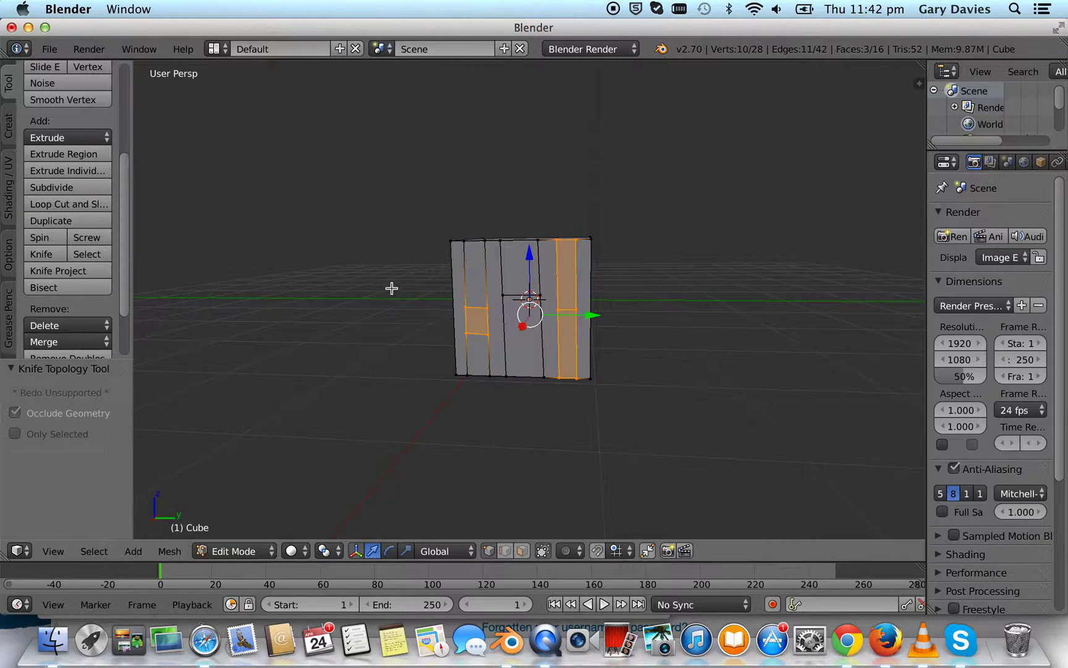
click(55, 255)
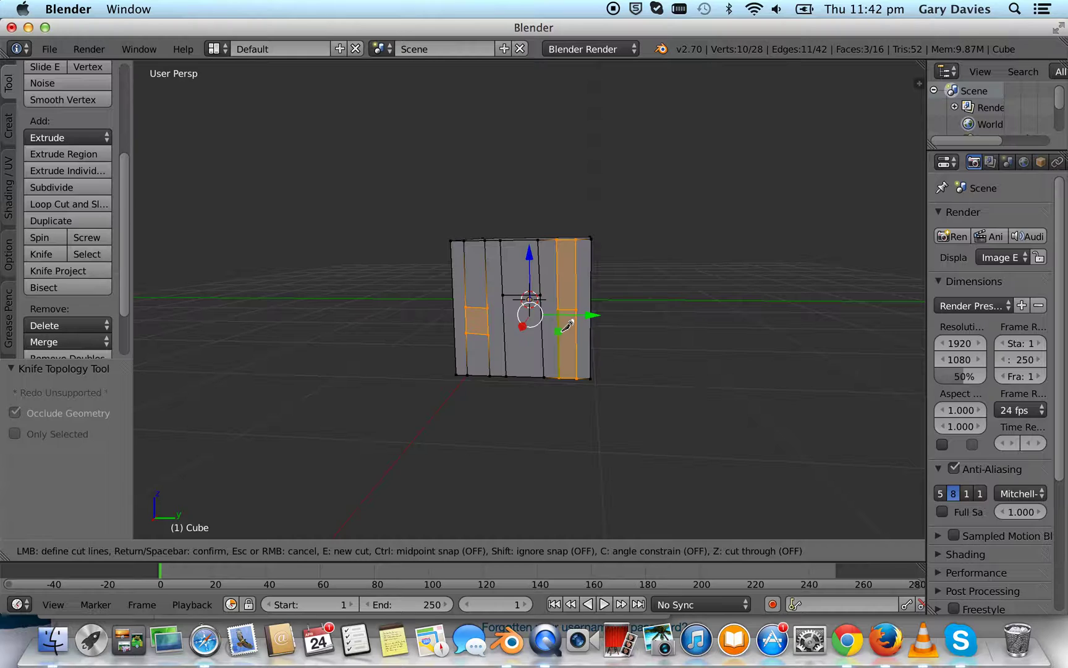
click(558, 331)
click(577, 330)
key(Return)
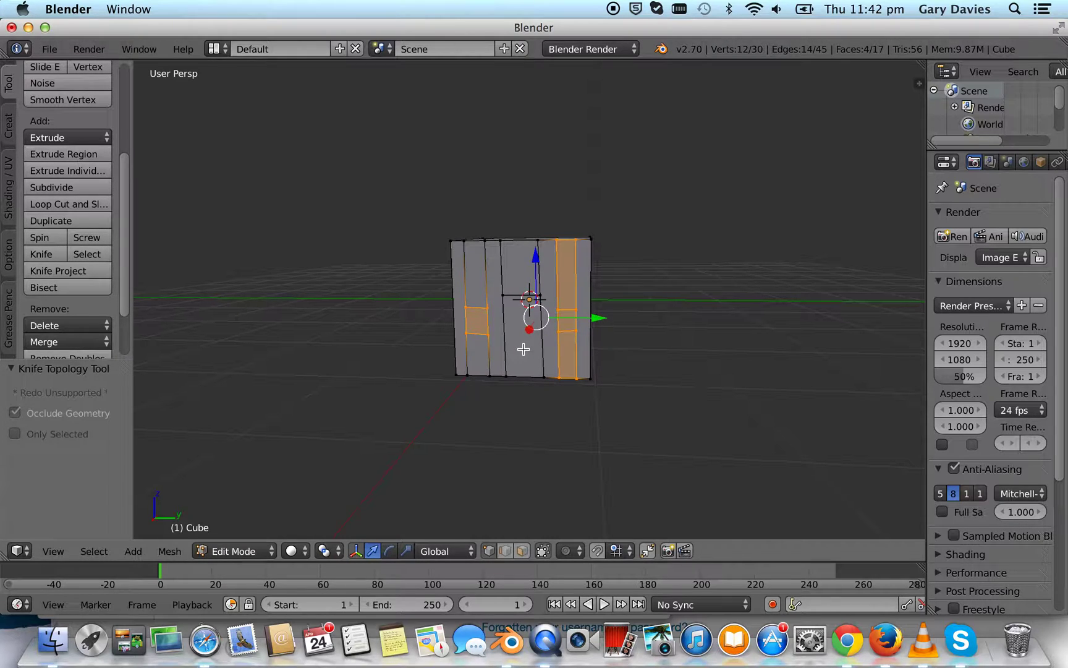
- Deselect everything and switch the mesh to Face select mode
key(a)
middle_drag(520, 353, 515, 420)
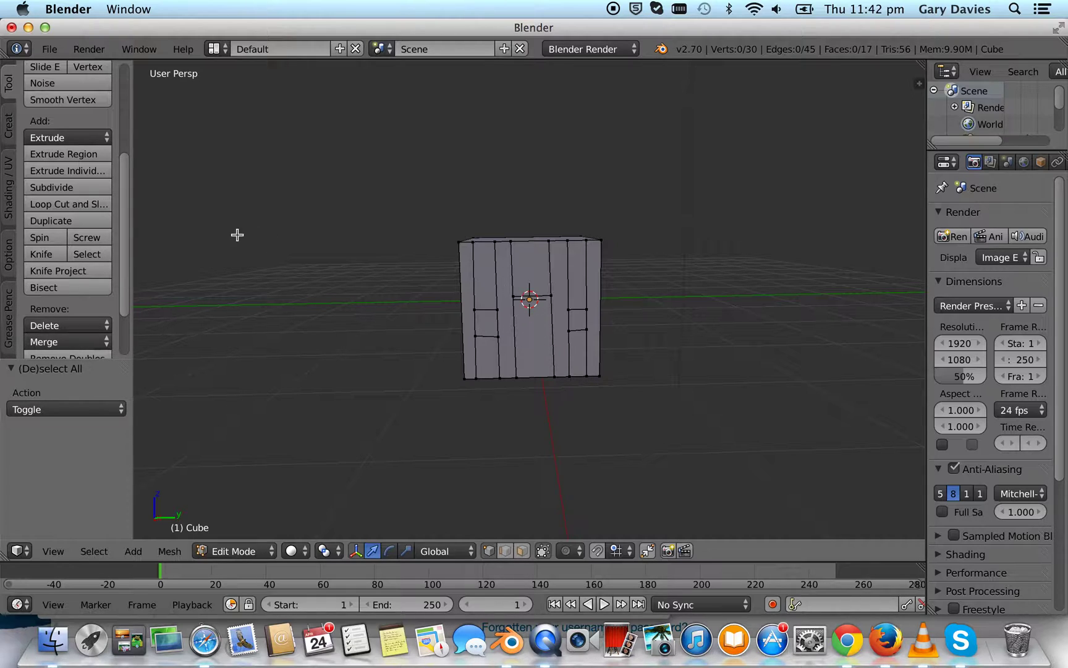
click(523, 551)
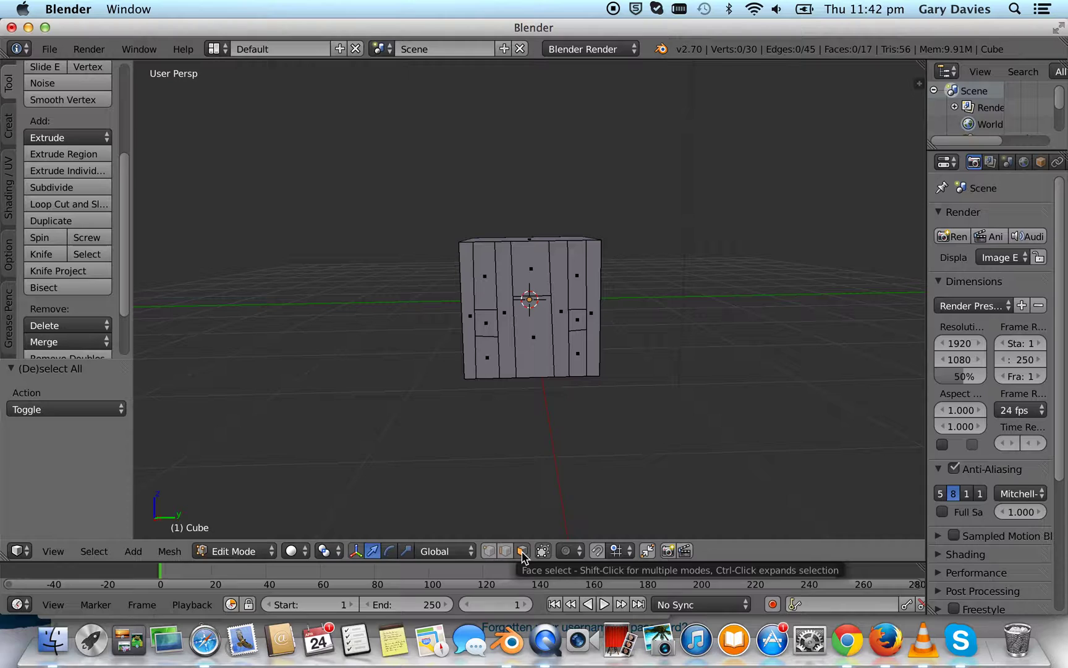
- Extrude the middle door face inward by about 0.194, then deselect it
right_click(536, 355)
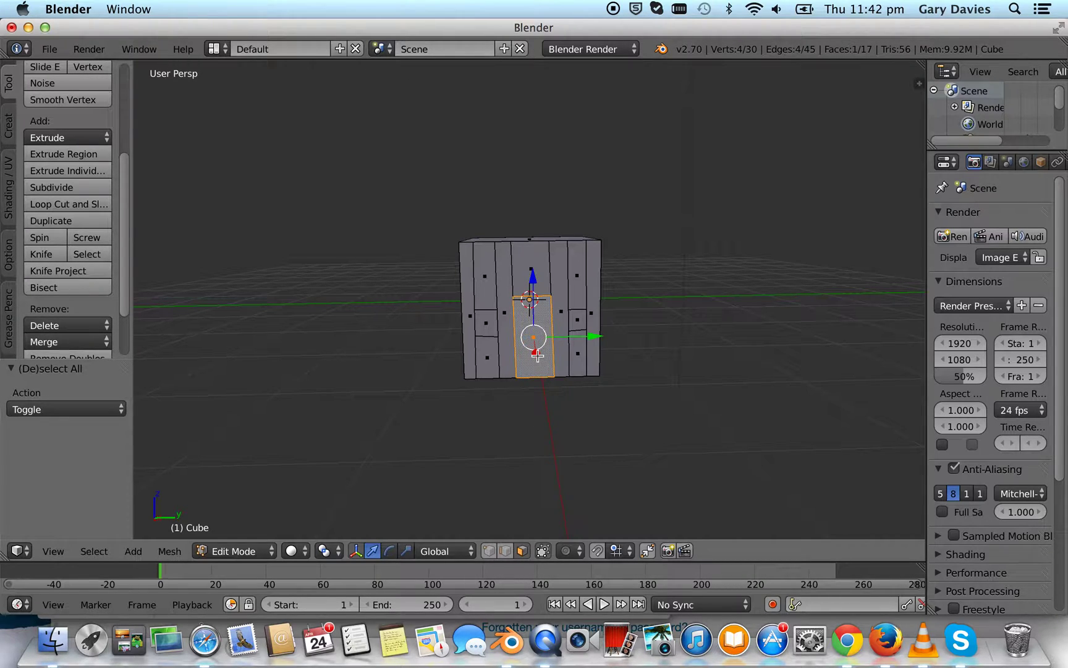
middle_drag(429, 362, 406, 367)
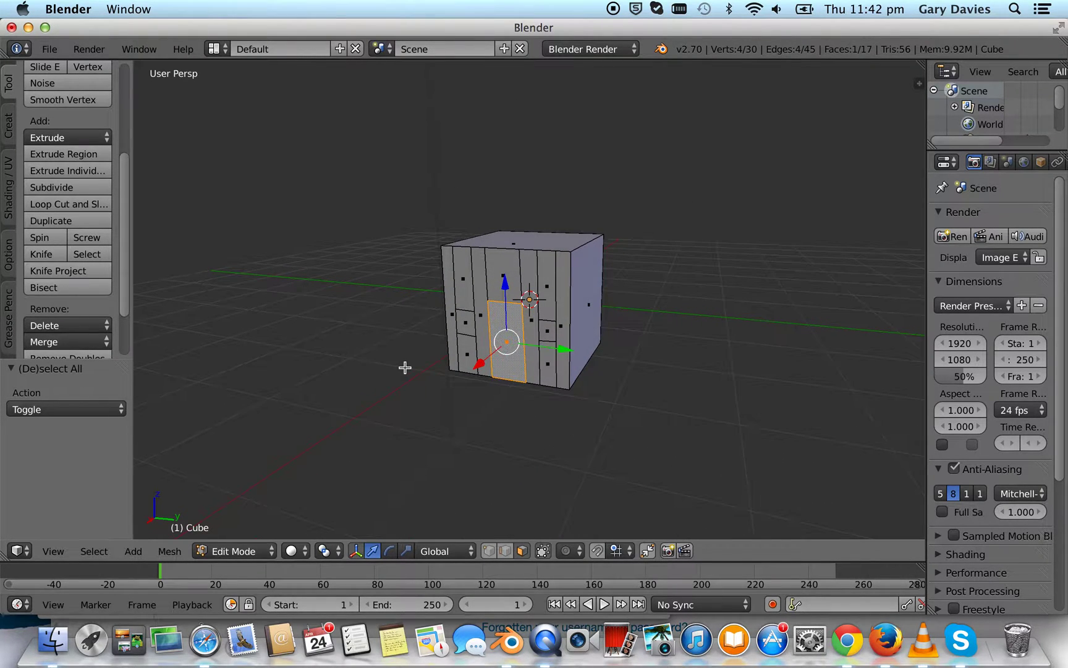
click(84, 161)
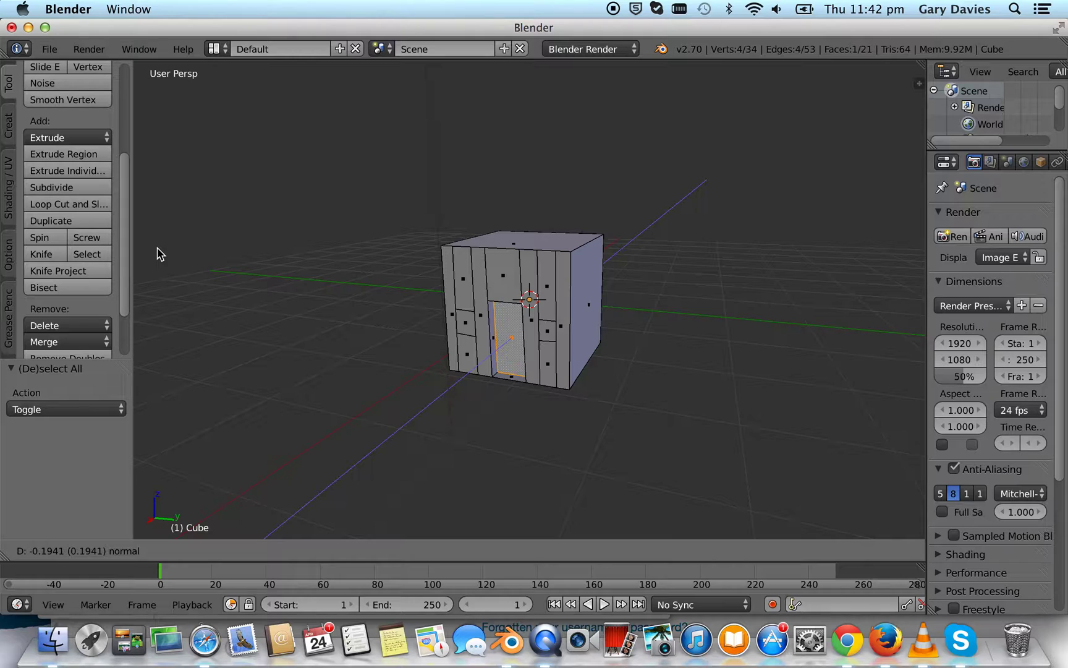
click(159, 253)
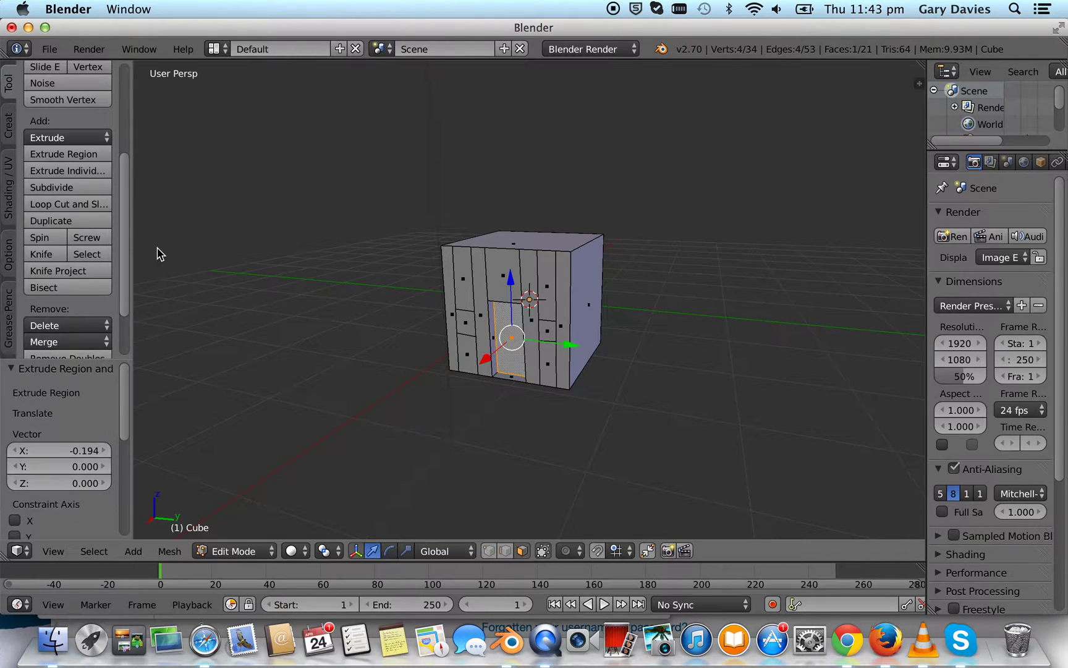
key(a)
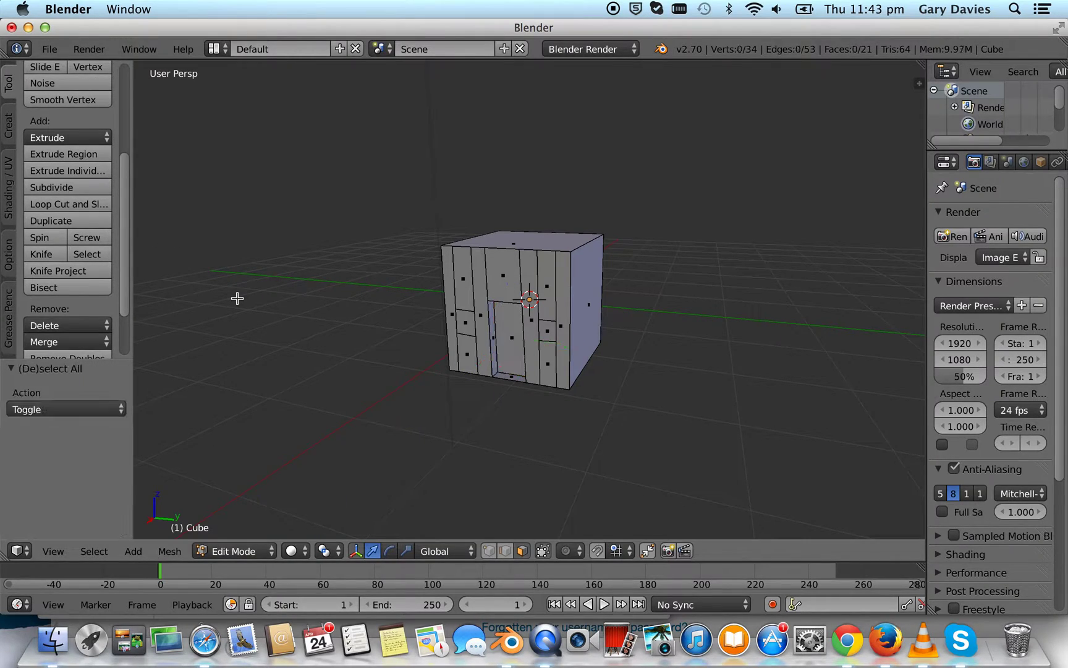
mouse_move(237, 298)
middle_down()
mouse_move(287, 303)
mouse_move(258, 295)
middle_up()
- Extrude the left window face inward to recess it into the cube
right_click(466, 332)
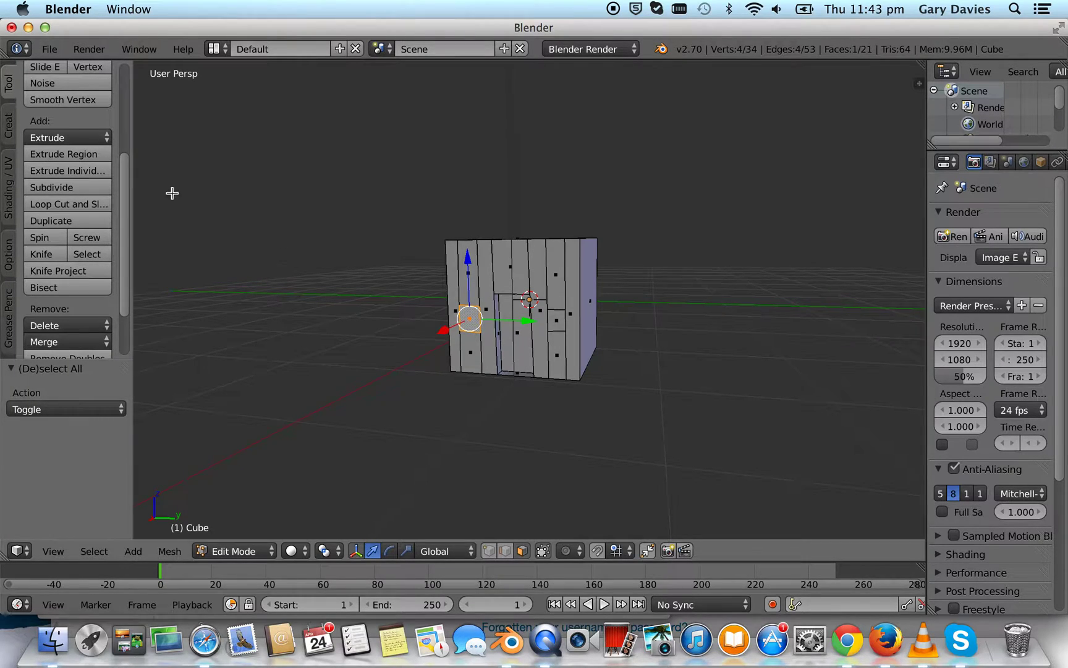
click(71, 156)
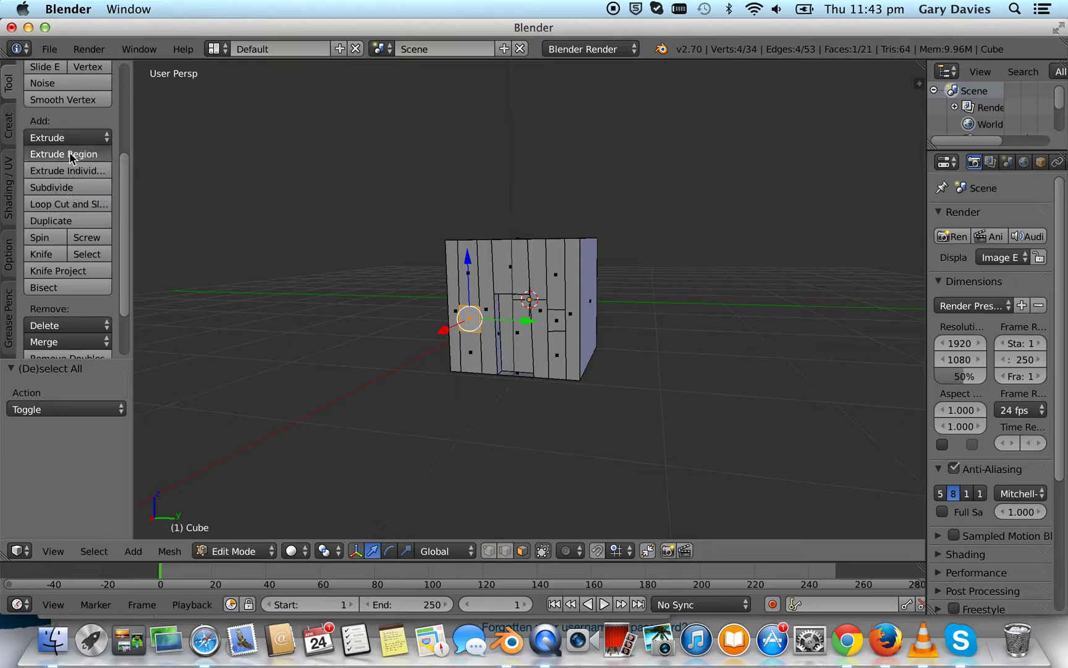
click(88, 178)
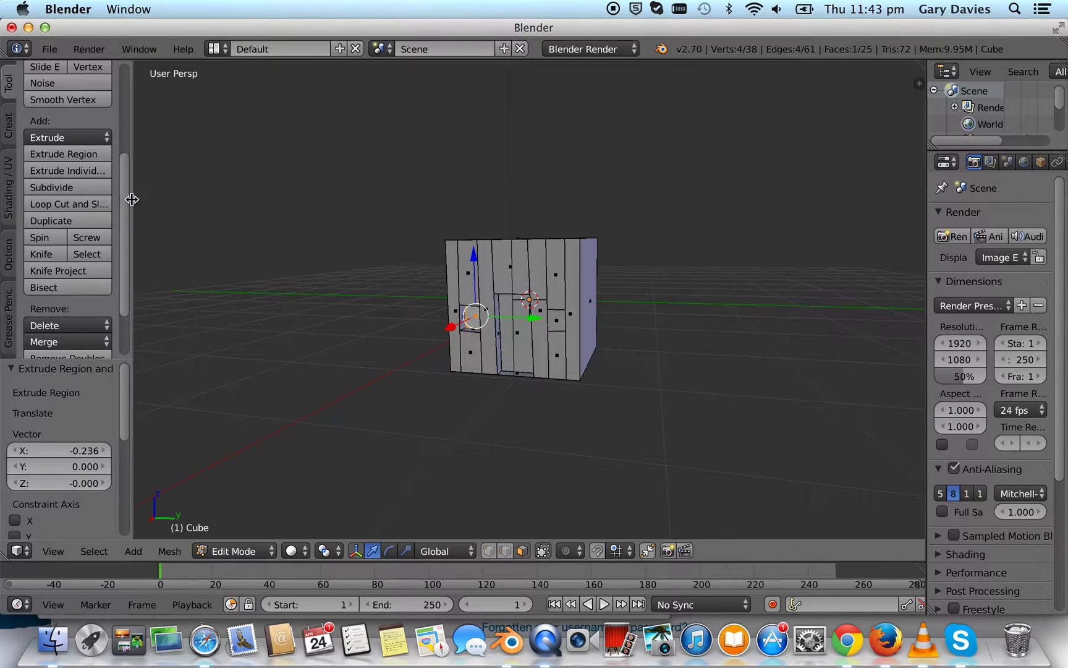
- Extrude the right window face inward likewise, then deselect all
right_click(551, 316)
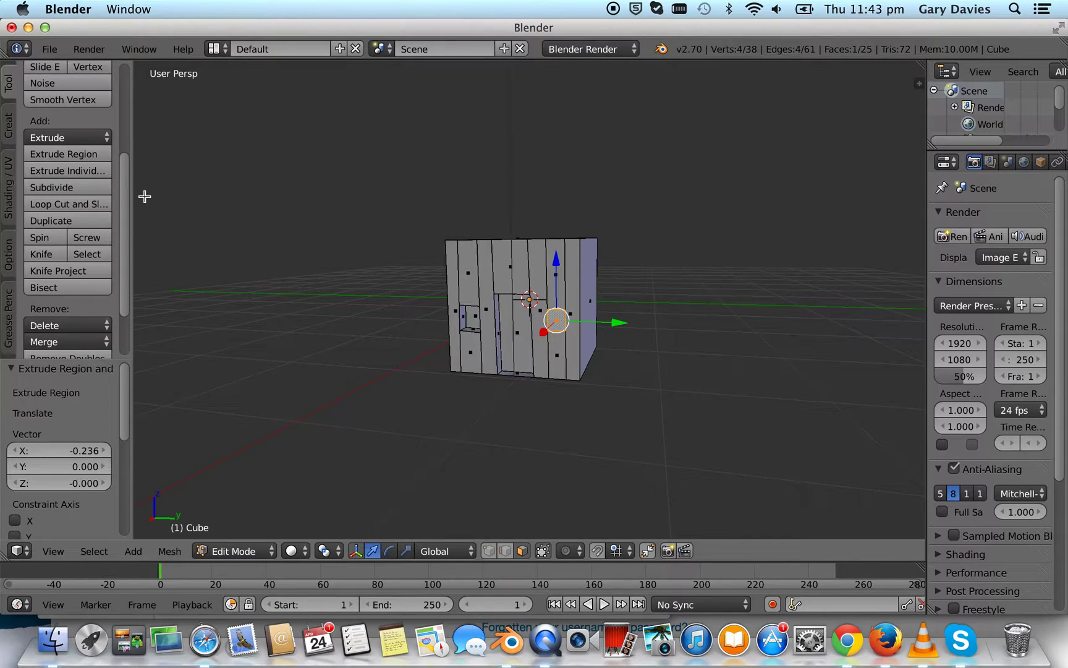
click(79, 155)
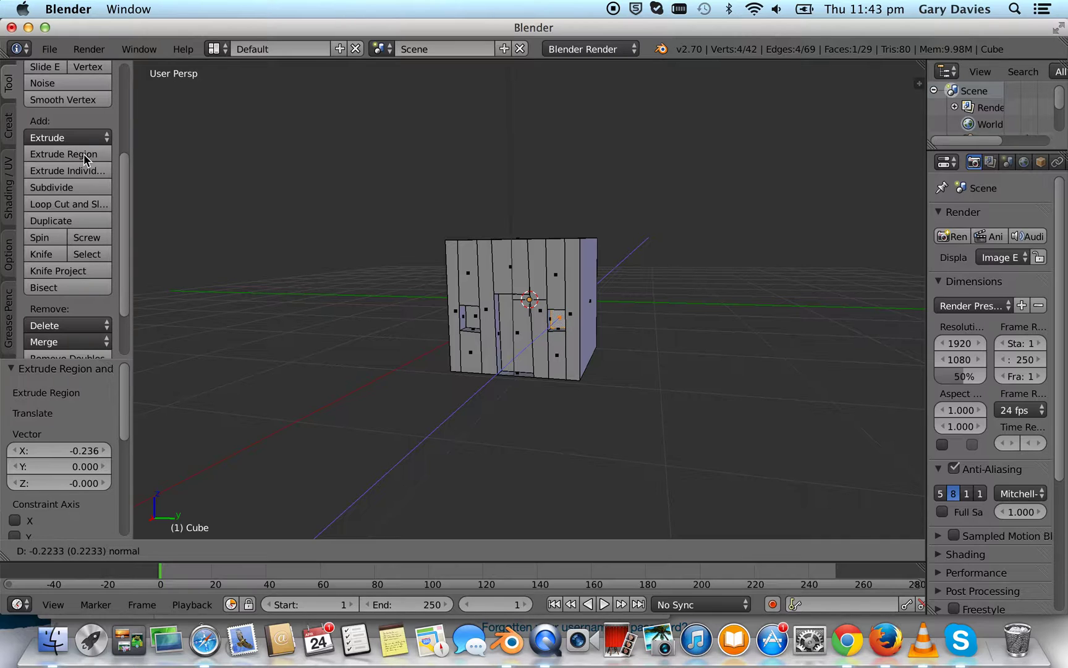
click(84, 159)
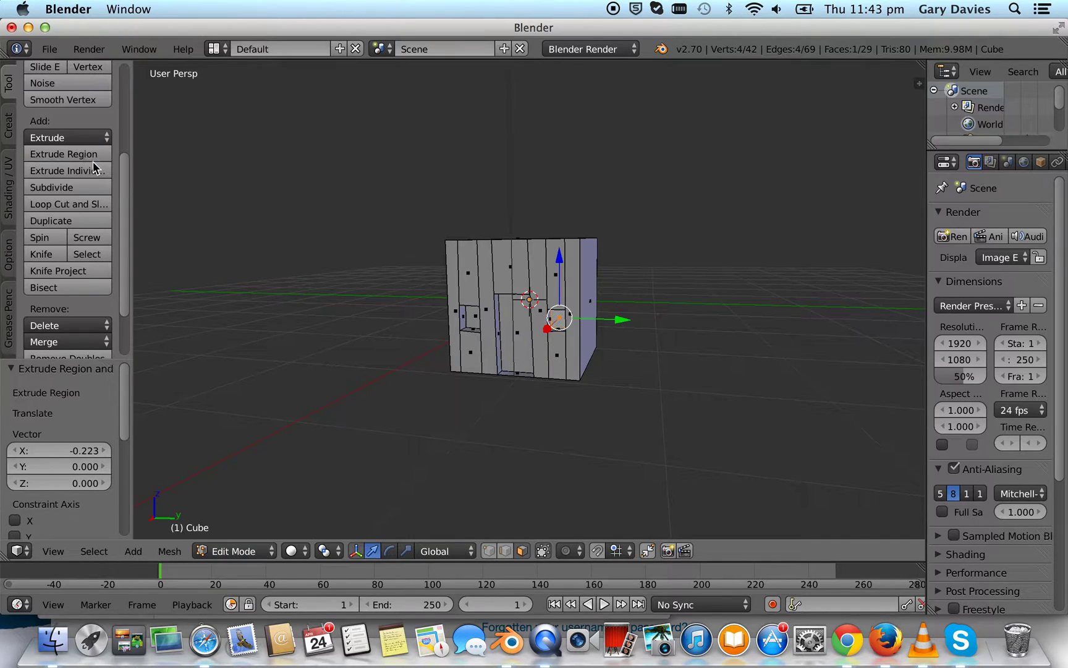
key(a)
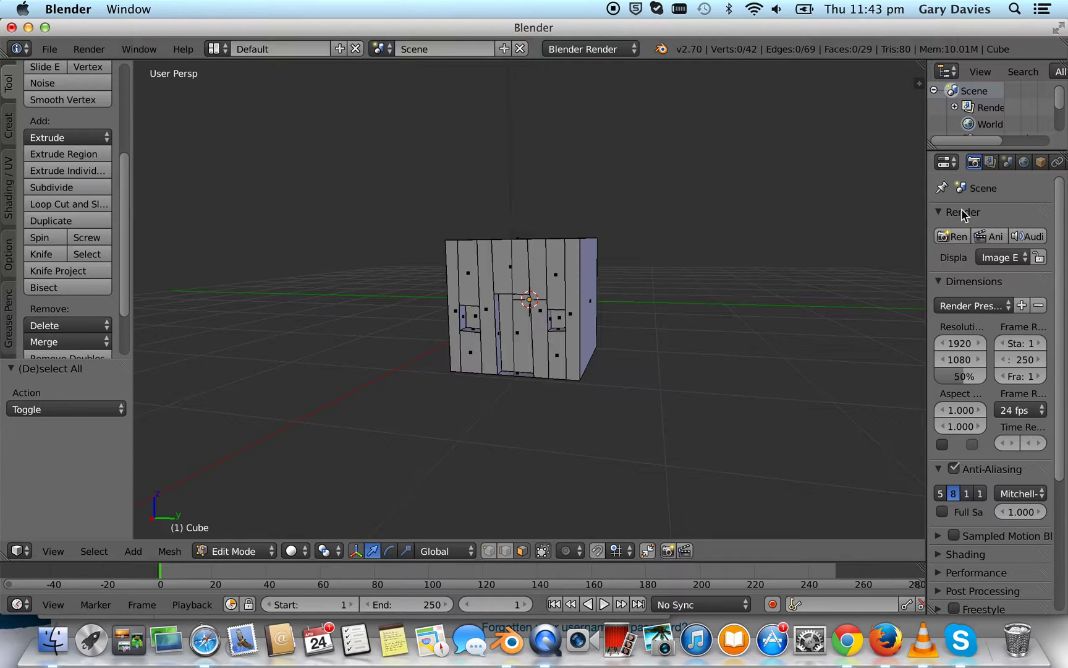
- Render the current frame of the cube house from the Render properties panel
click(958, 240)
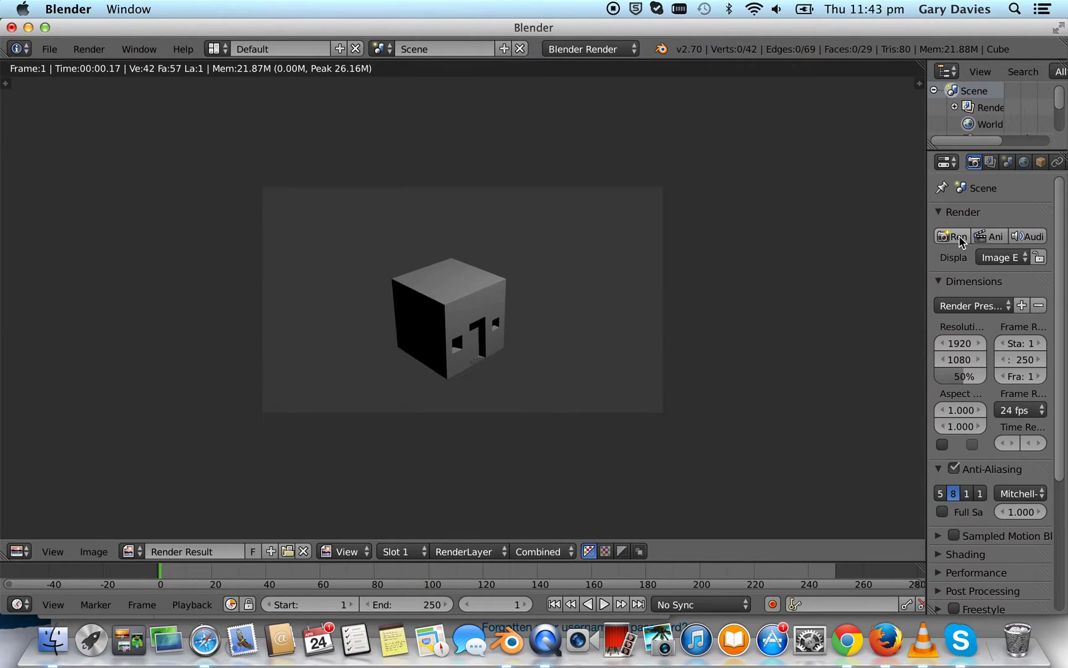